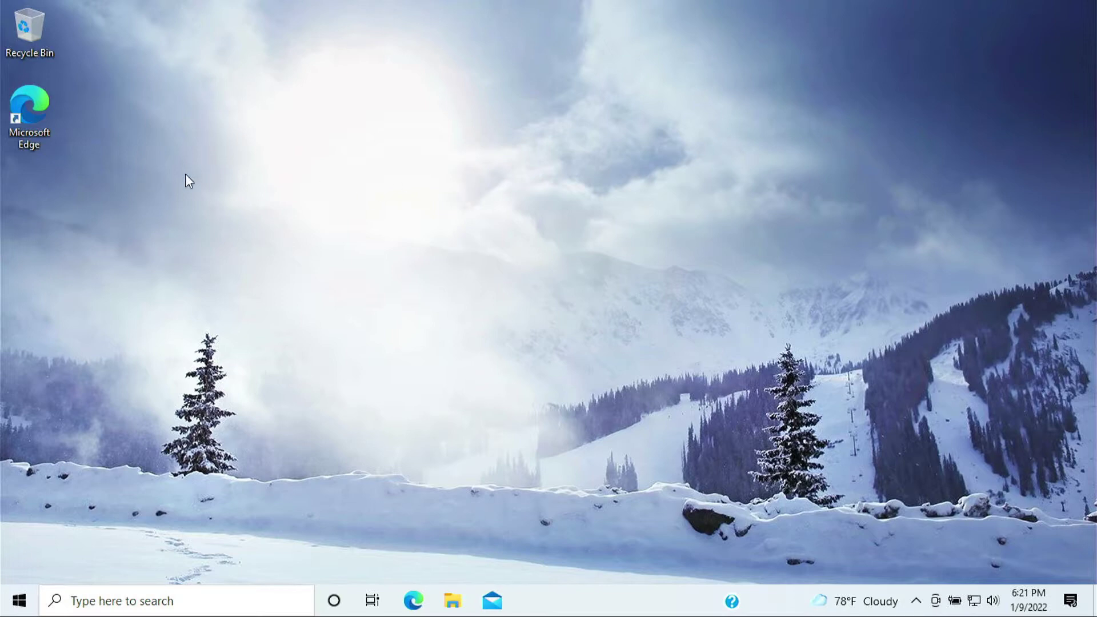
Launch Edge and load tplinkwifi.net to reach the Archer A8 password-creation page
{"action": "double_click", "coordinate": [33, 107]}
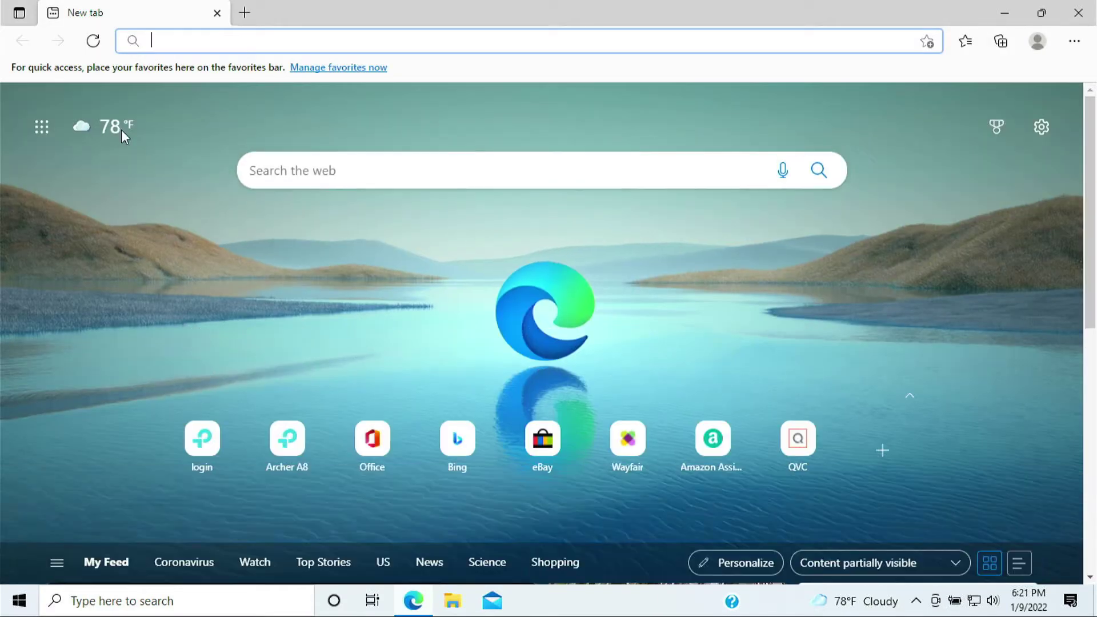
{"action": "mouse_move", "coordinate": [123, 132]}
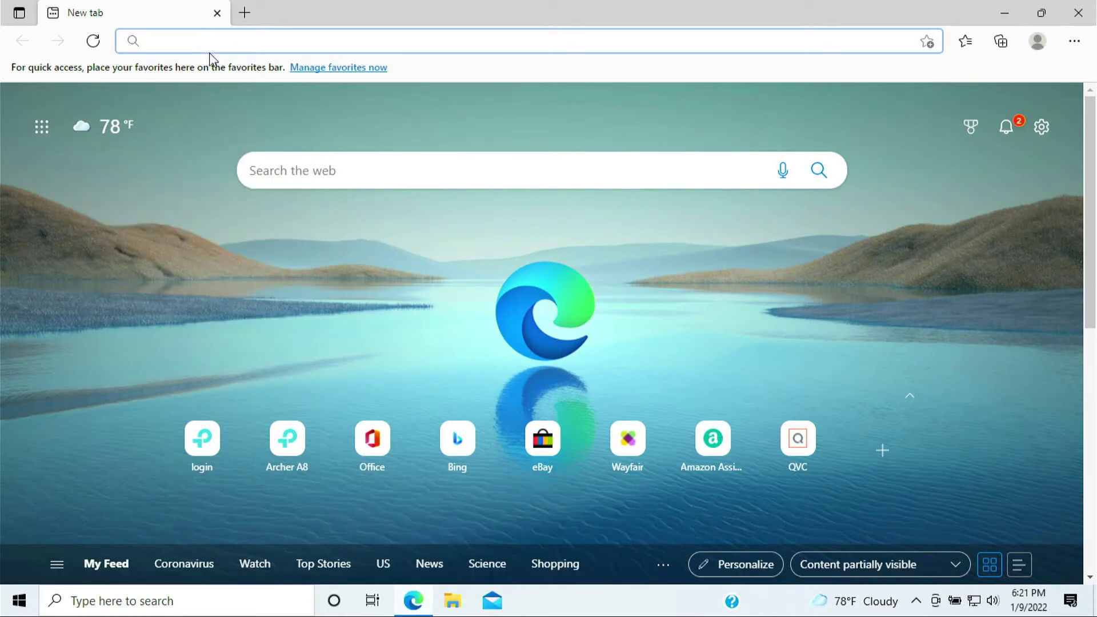
{"action": "type", "text": "tp"}
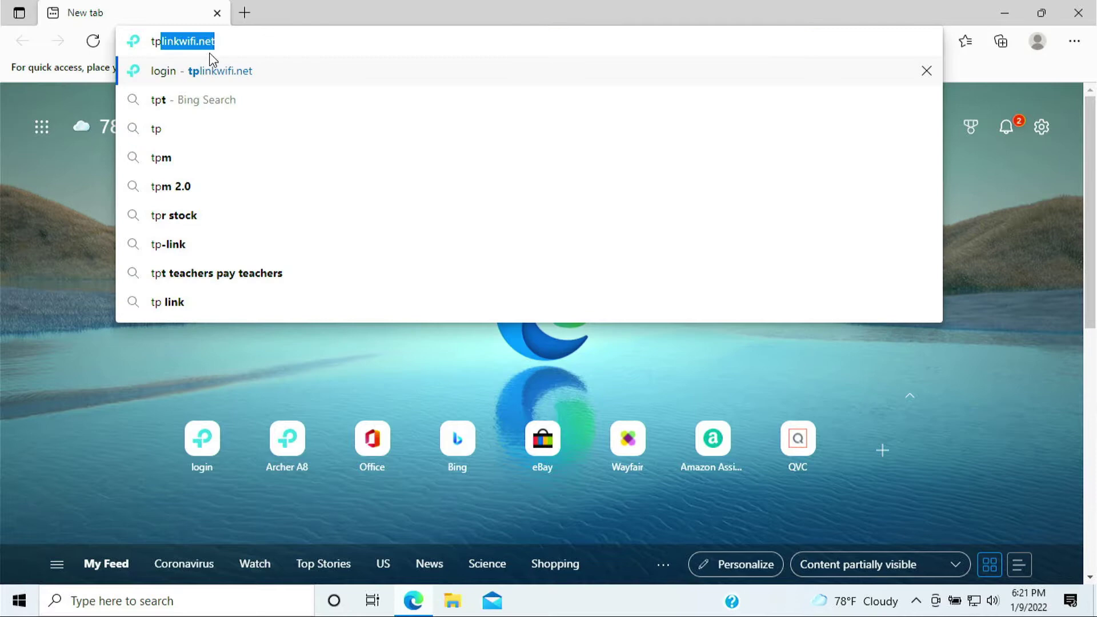
{"action": "type", "text": "linkwifi"}
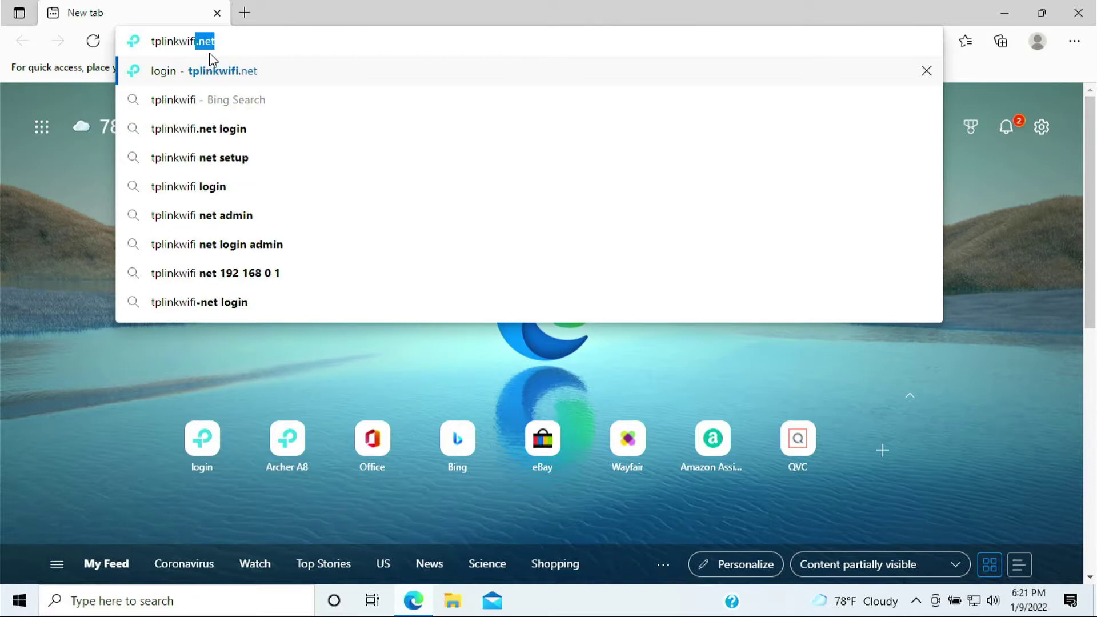
{"action": "type", "text": ".net"}
{"action": "key", "text": "Return"}
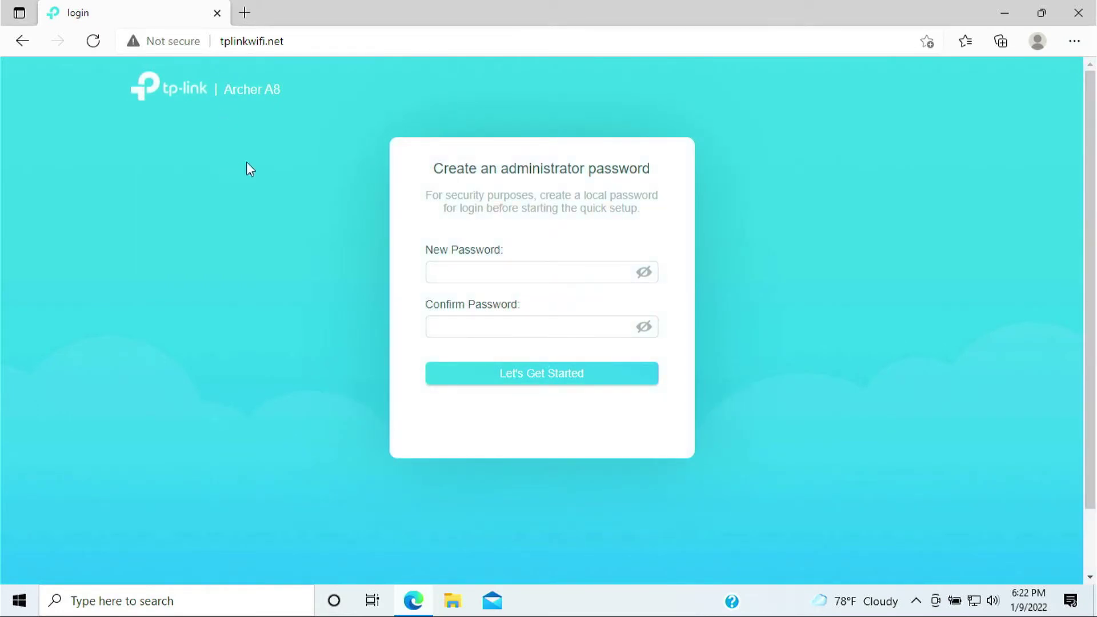
Enter the new administrator password and move on to its confirmation field
{"action": "left_click", "coordinate": [455, 277]}
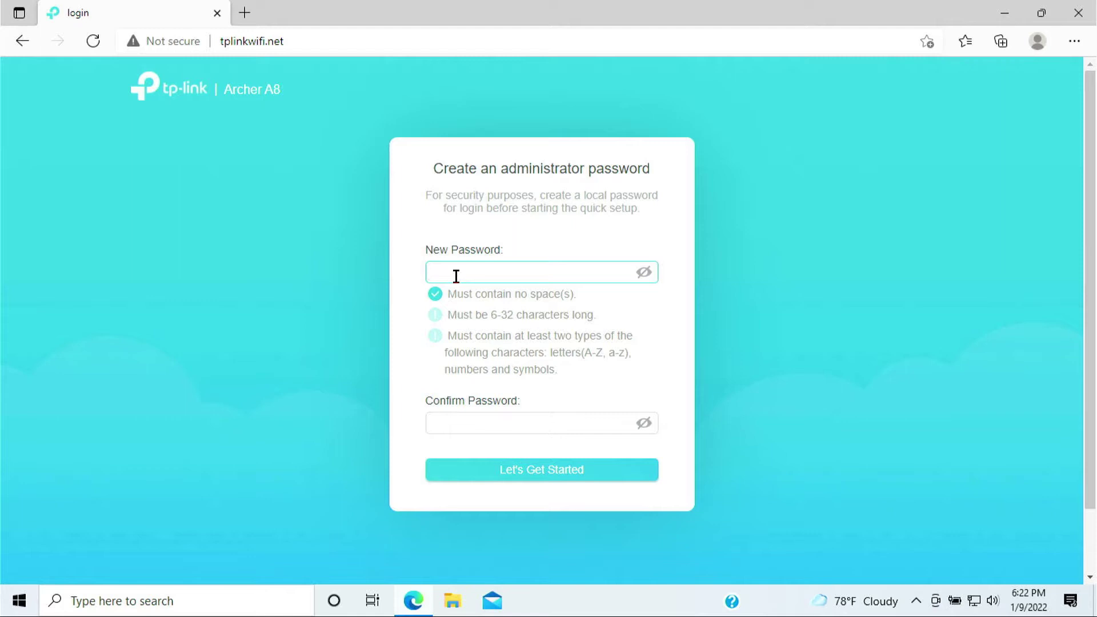
{"action": "type", "text": "*****"}
{"action": "key", "text": "Tab"}
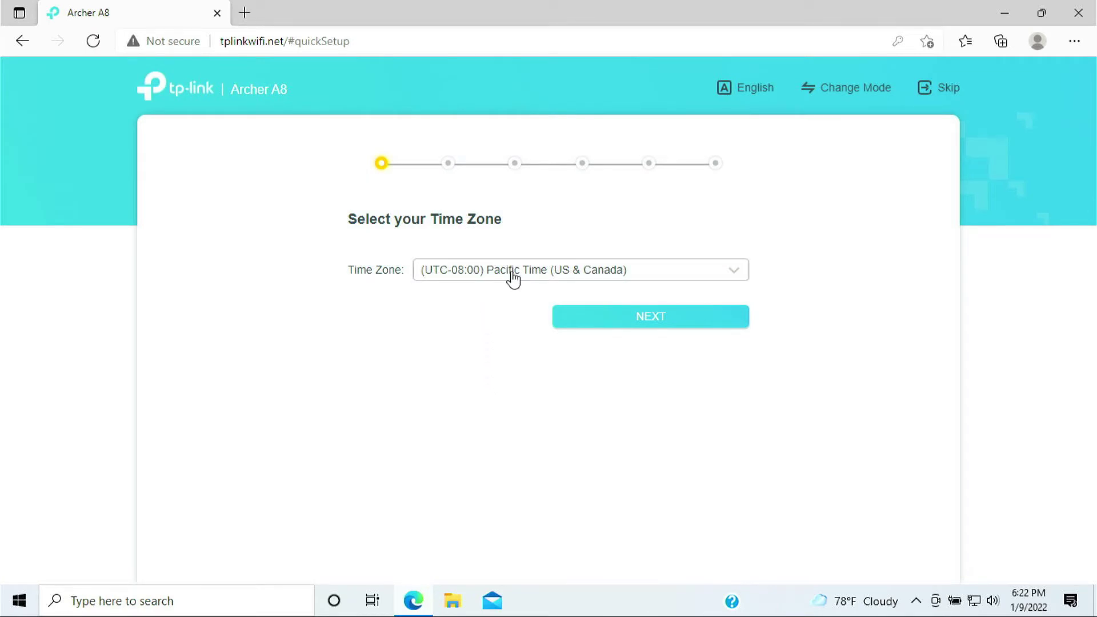
Set the time zone to (UTC-10:00) Hawaii and continue
{"action": "left_click", "coordinate": [513, 278]}
{"action": "scroll", "coordinate": [490, 320], "scroll_direction": "up", "scroll_amount": 3}
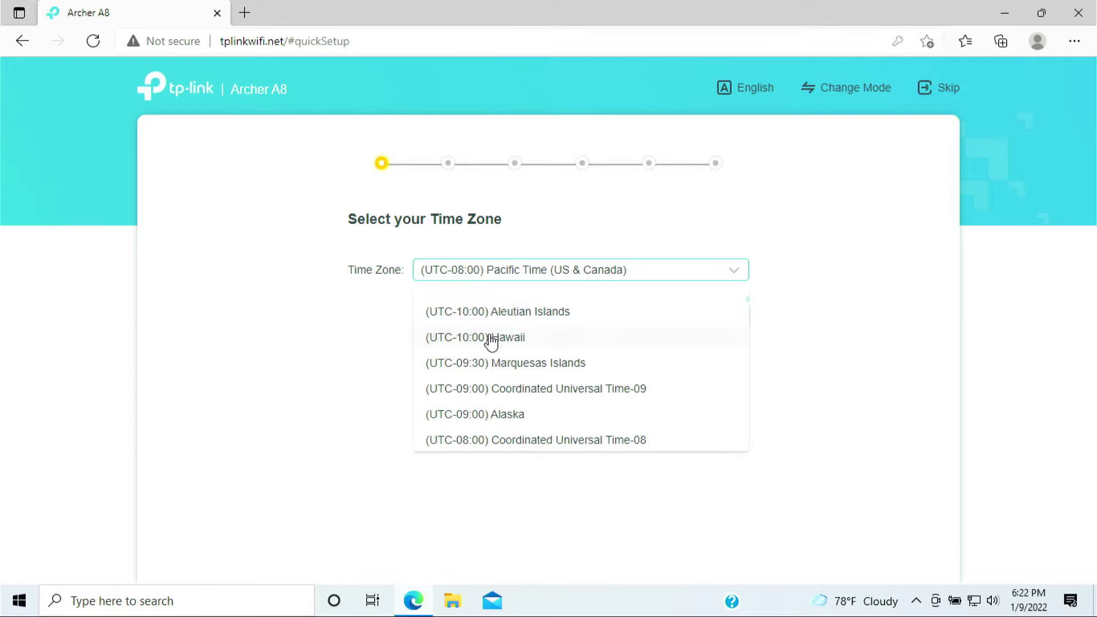
{"action": "left_click", "coordinate": [491, 340]}
{"action": "left_click", "coordinate": [632, 323]}
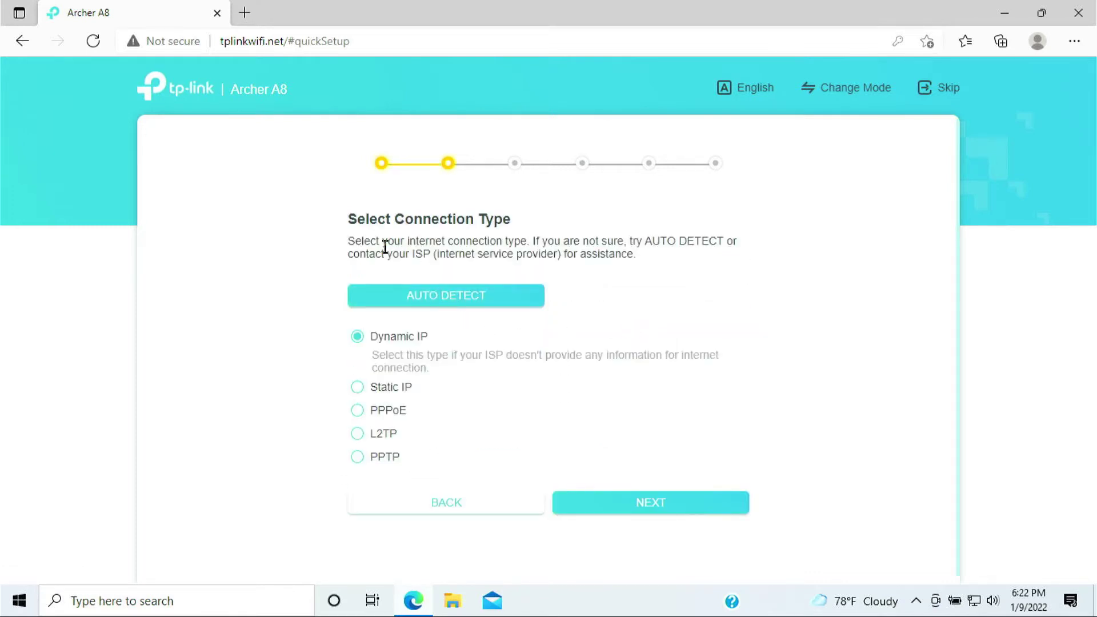
Keep Dynamic IP as the connection type after briefly trying Static IP, and continue
{"action": "left_click_drag", "start_coordinate": [513, 222], "coordinate": [344, 225]}
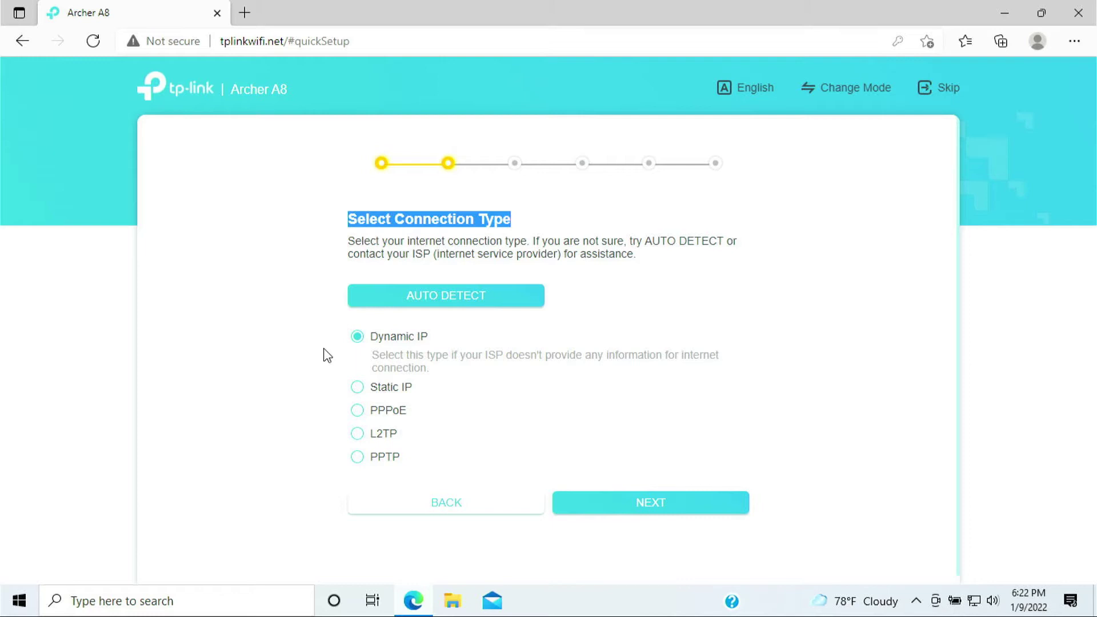
{"action": "mouse_move", "coordinate": [513, 354]}
{"action": "left_mouse_down"}
{"action": "mouse_move", "coordinate": [533, 352]}
{"action": "mouse_move", "coordinate": [507, 356]}
{"action": "left_mouse_up"}
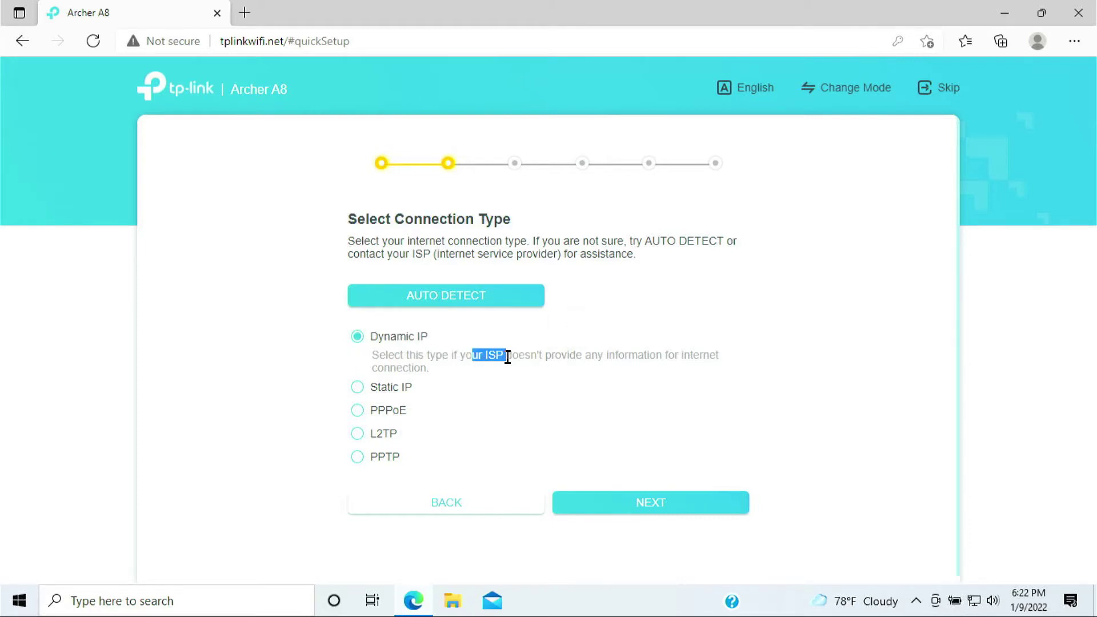
{"action": "left_click", "coordinate": [400, 388]}
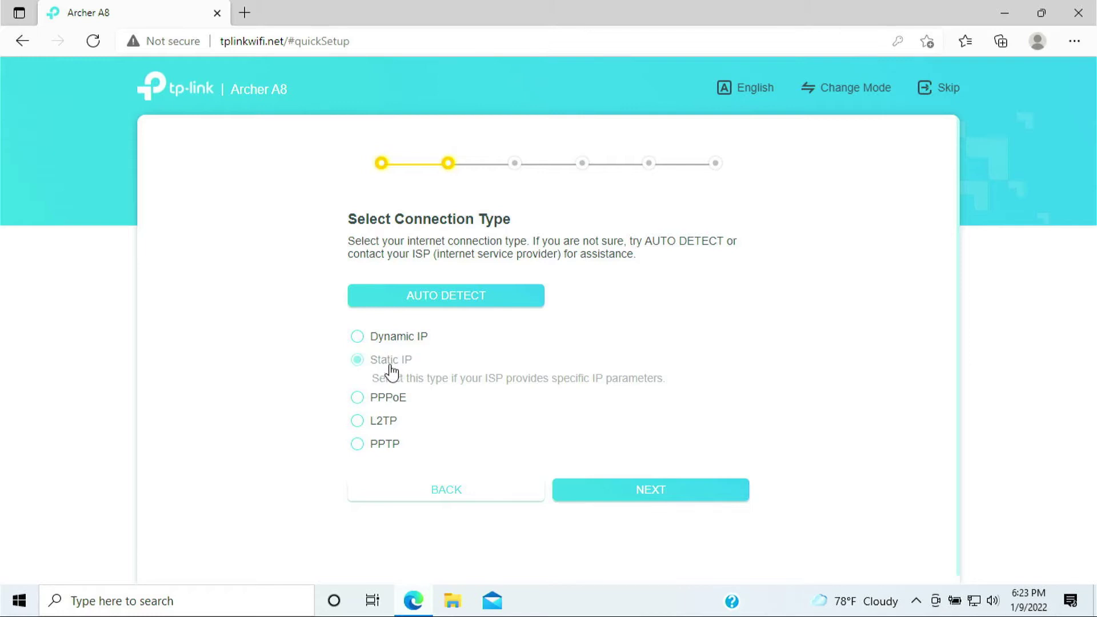
{"action": "left_click", "coordinate": [383, 341]}
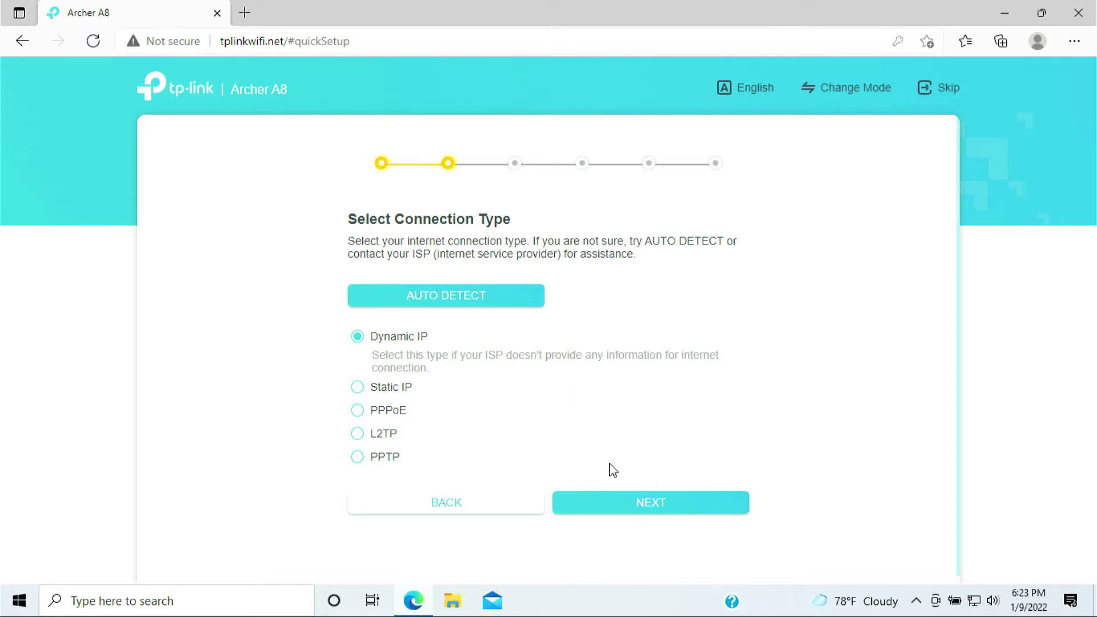
{"action": "left_click", "coordinate": [640, 503]}
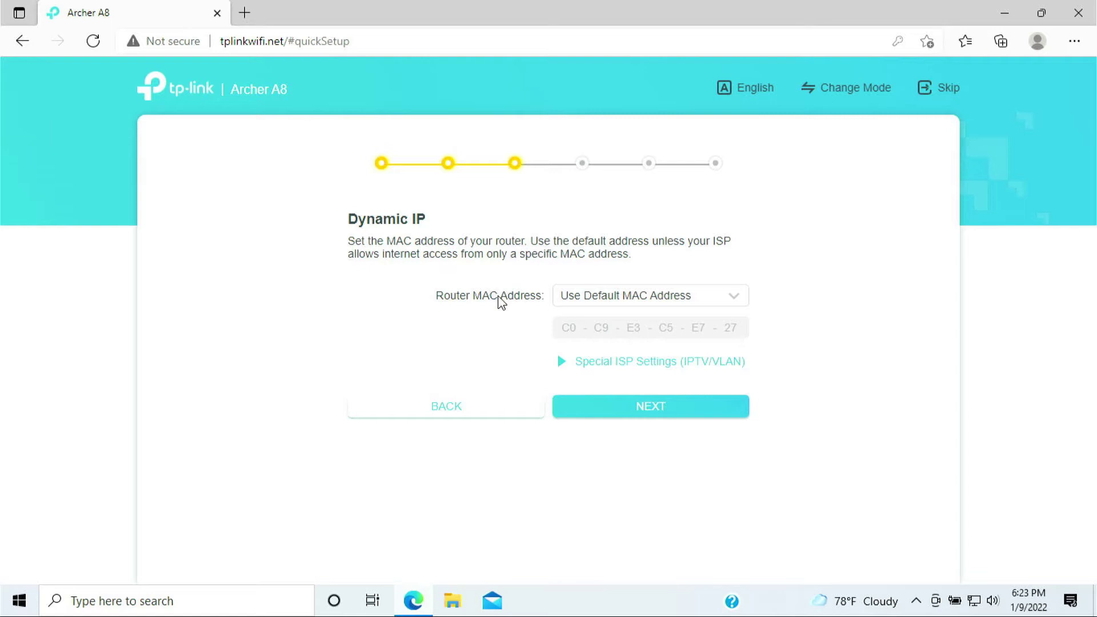
Keep the default MAC address and TP-Link_E726 wireless name and password, then apply setup
{"action": "left_click_drag", "start_coordinate": [350, 222], "coordinate": [438, 226]}
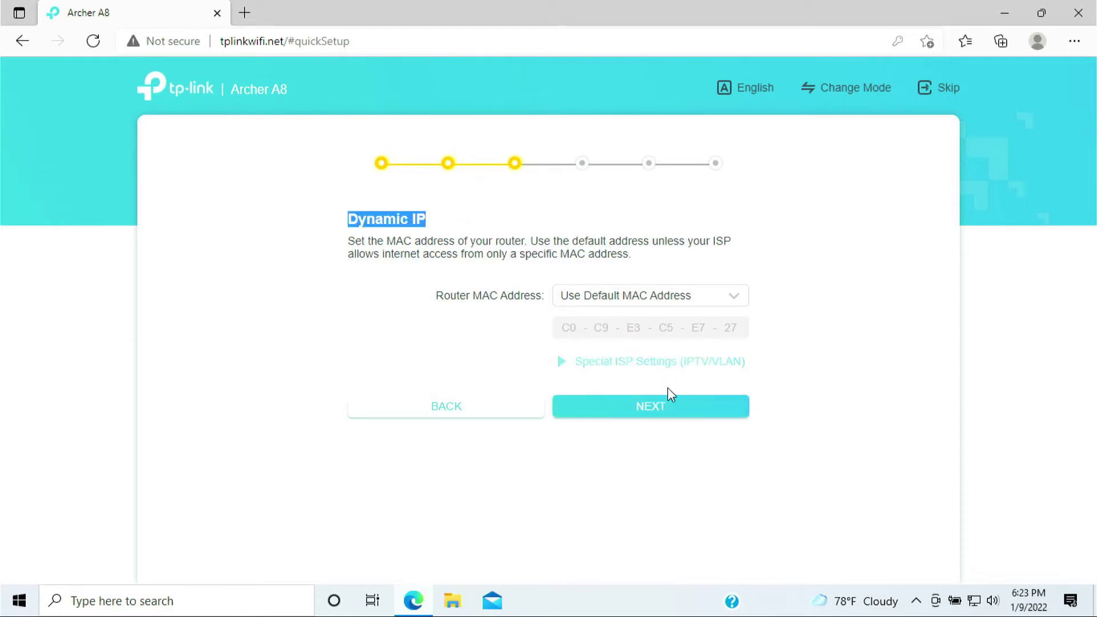
{"action": "left_click", "coordinate": [656, 400]}
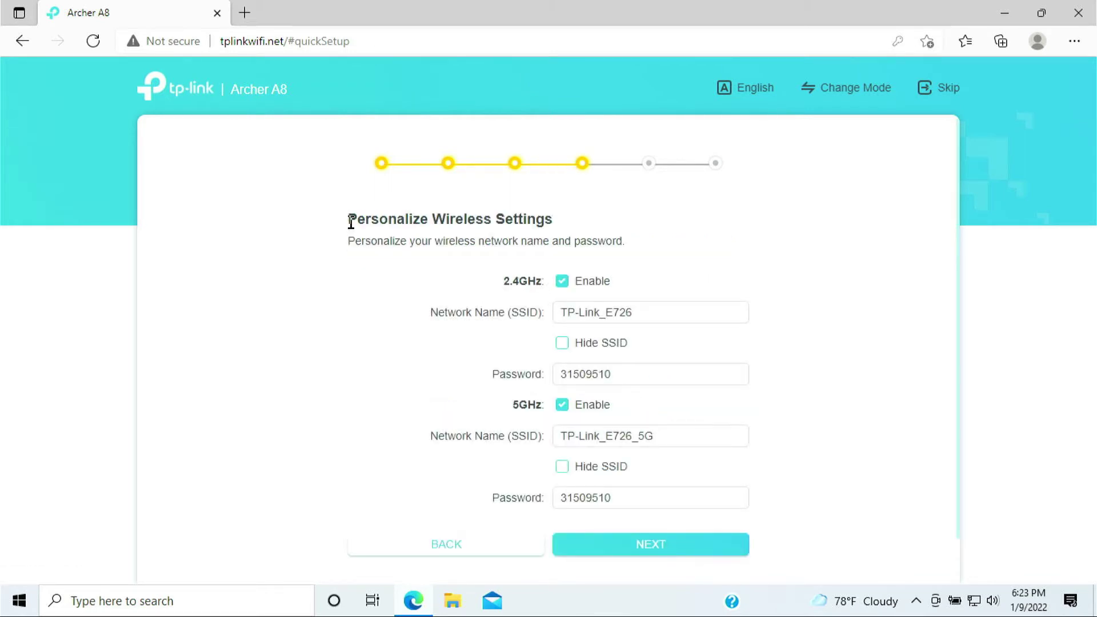
{"action": "left_click_drag", "start_coordinate": [351, 222], "coordinate": [600, 227]}
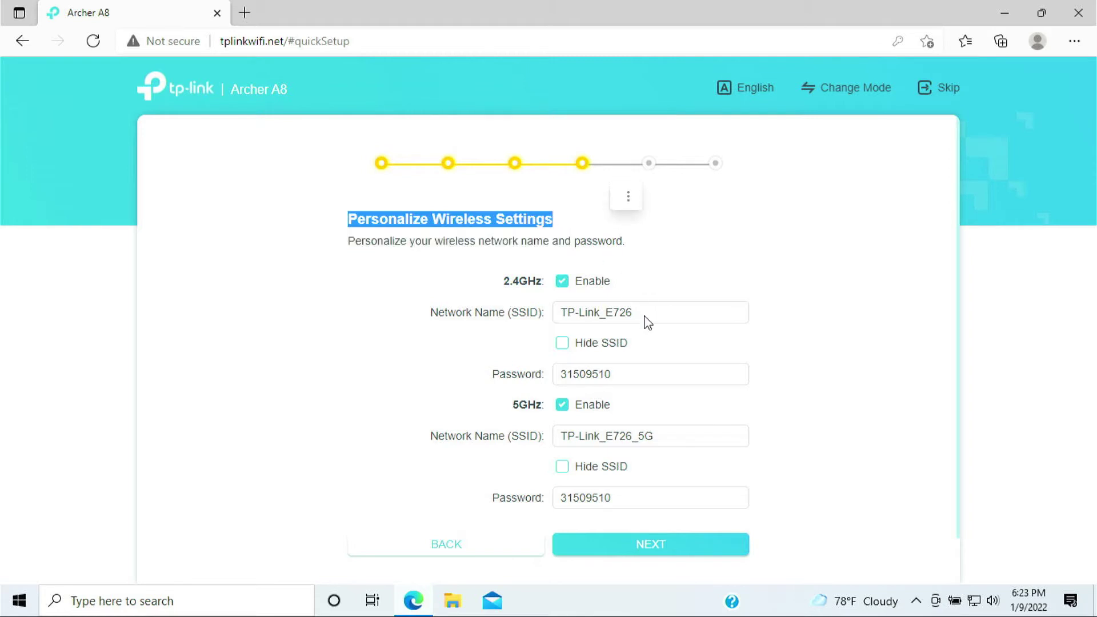
{"action": "left_click_drag", "start_coordinate": [657, 314], "coordinate": [547, 316]}
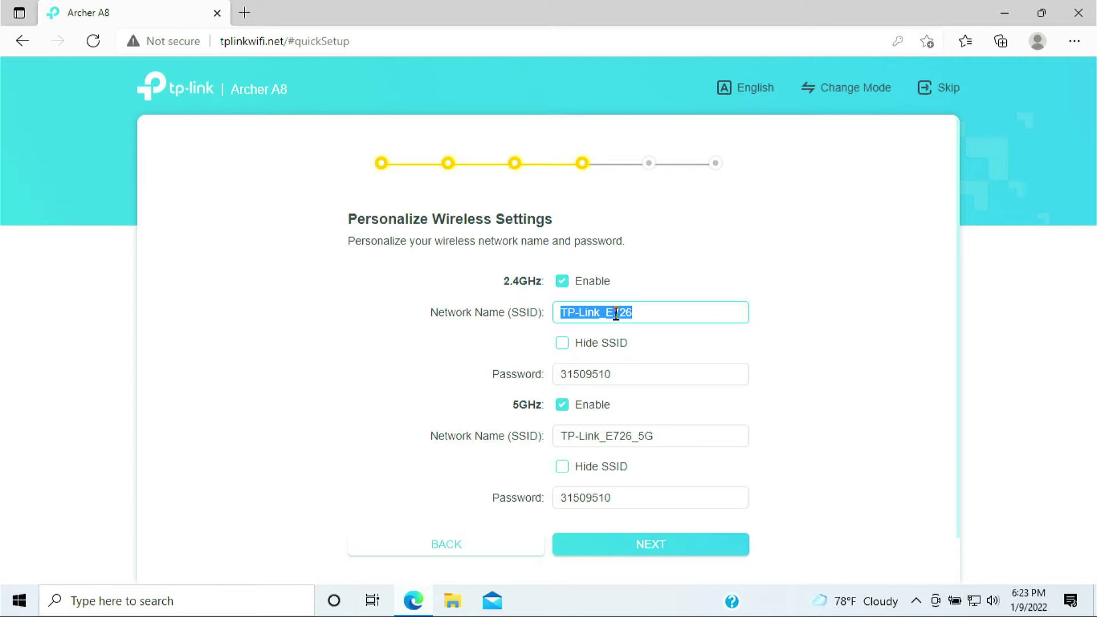
{"action": "left_click_drag", "start_coordinate": [639, 382], "coordinate": [549, 380]}
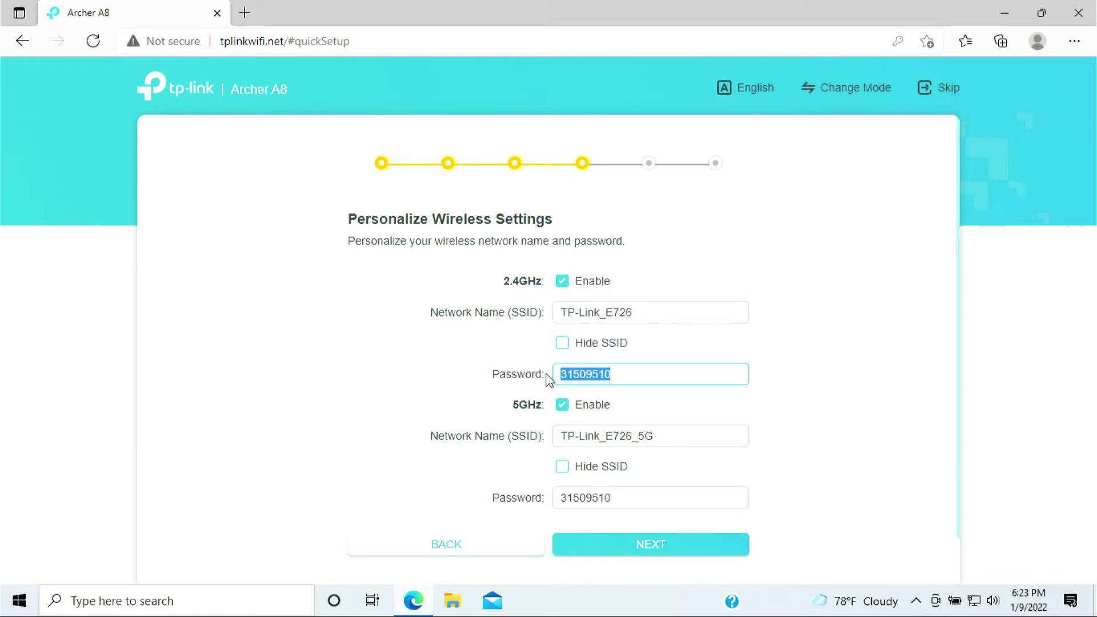
{"action": "left_click", "coordinate": [681, 350]}
{"action": "left_click", "coordinate": [664, 552]}
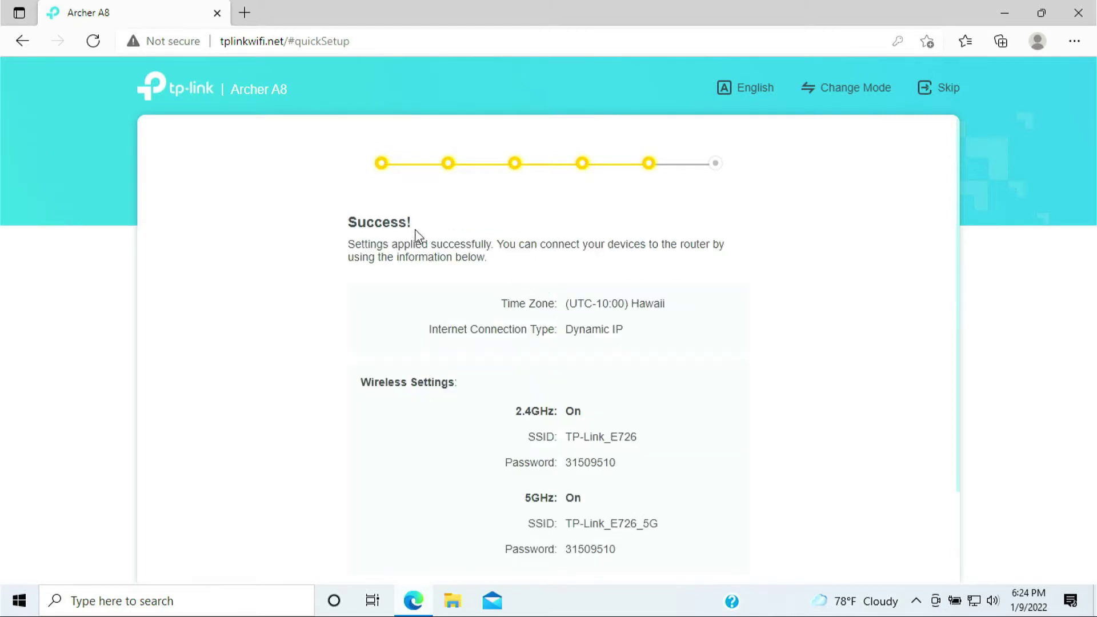
Review the Success! settings summary and continue past it
{"action": "left_click_drag", "start_coordinate": [348, 217], "coordinate": [443, 227]}
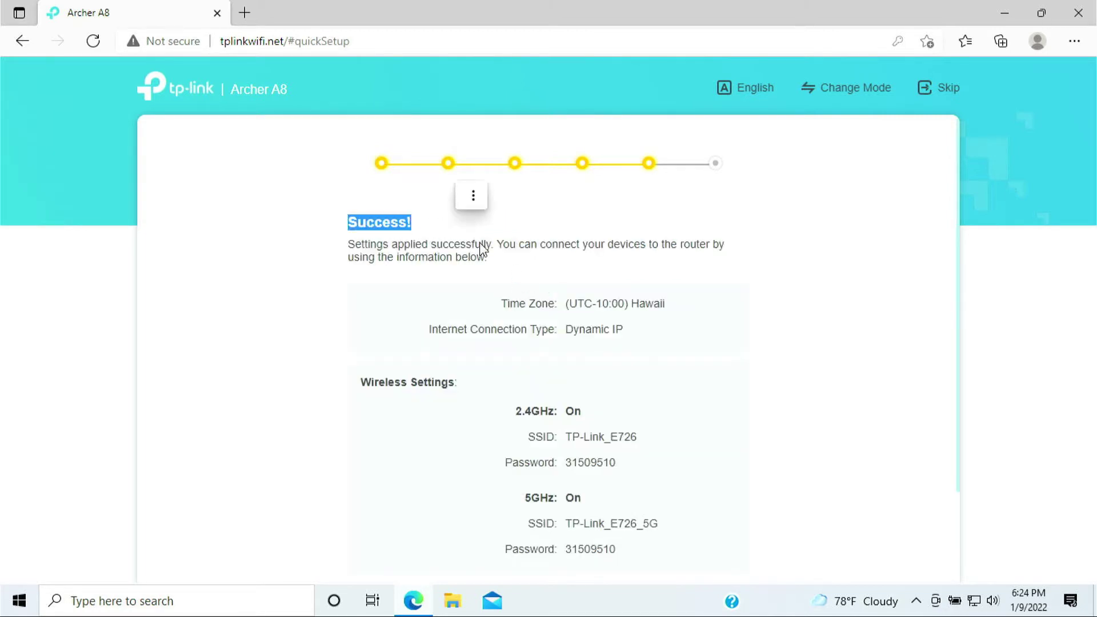
{"action": "scroll", "coordinate": [521, 279], "scroll_direction": "down", "scroll_amount": 2}
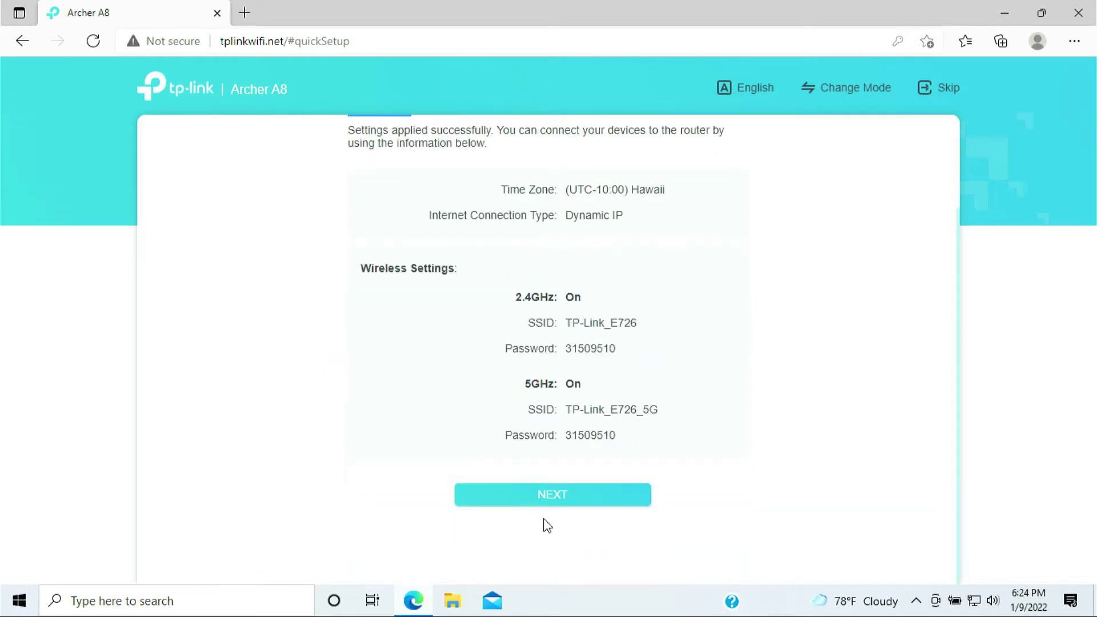
{"action": "left_click", "coordinate": [567, 497]}
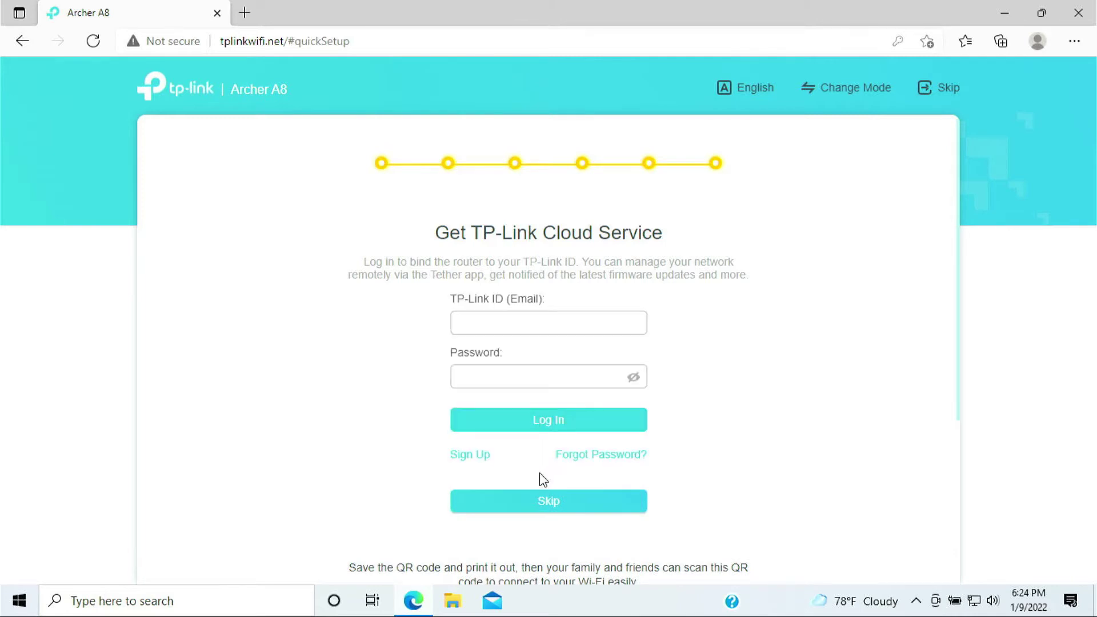
Skip binding a TP-Link Cloud account to reach the Network Map
{"action": "left_click_drag", "start_coordinate": [444, 231], "coordinate": [668, 242]}
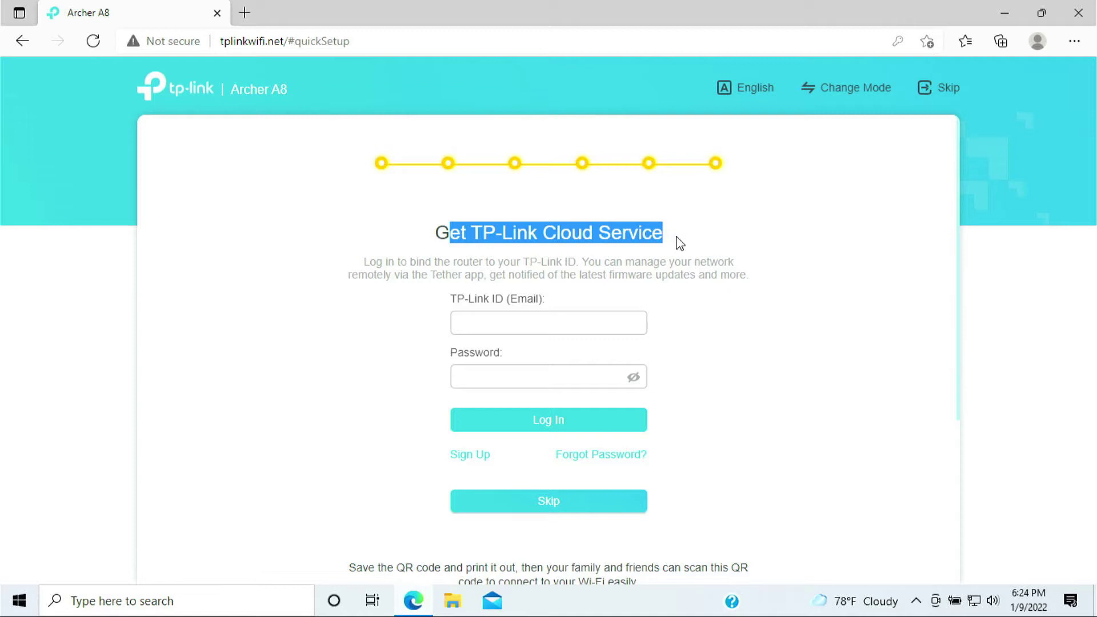
{"action": "left_click", "coordinate": [541, 250]}
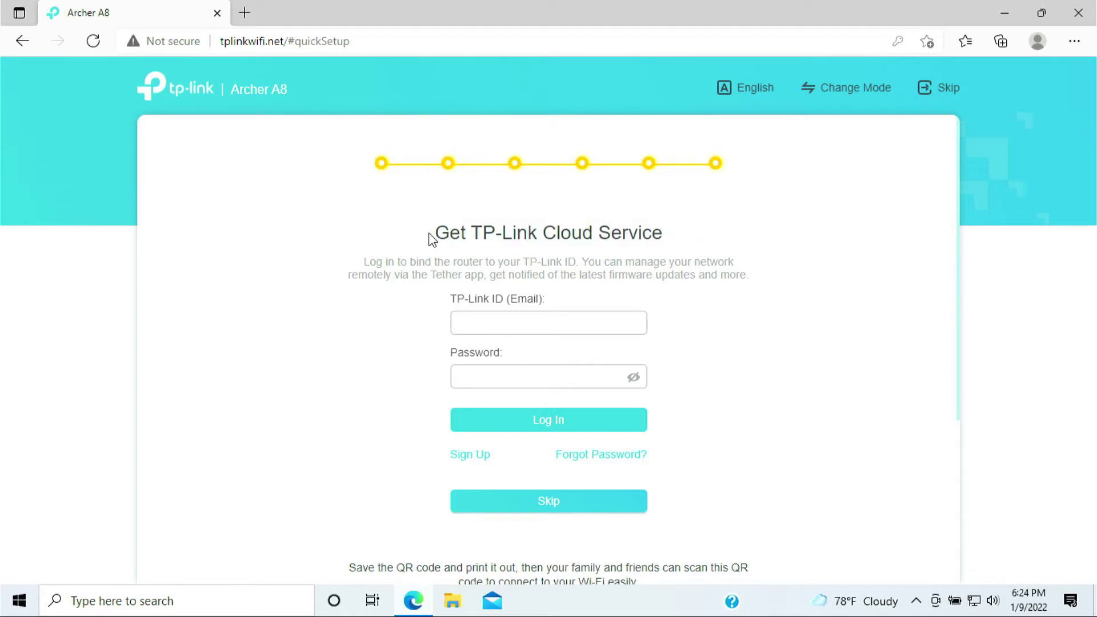
{"action": "left_click_drag", "start_coordinate": [429, 234], "coordinate": [674, 262]}
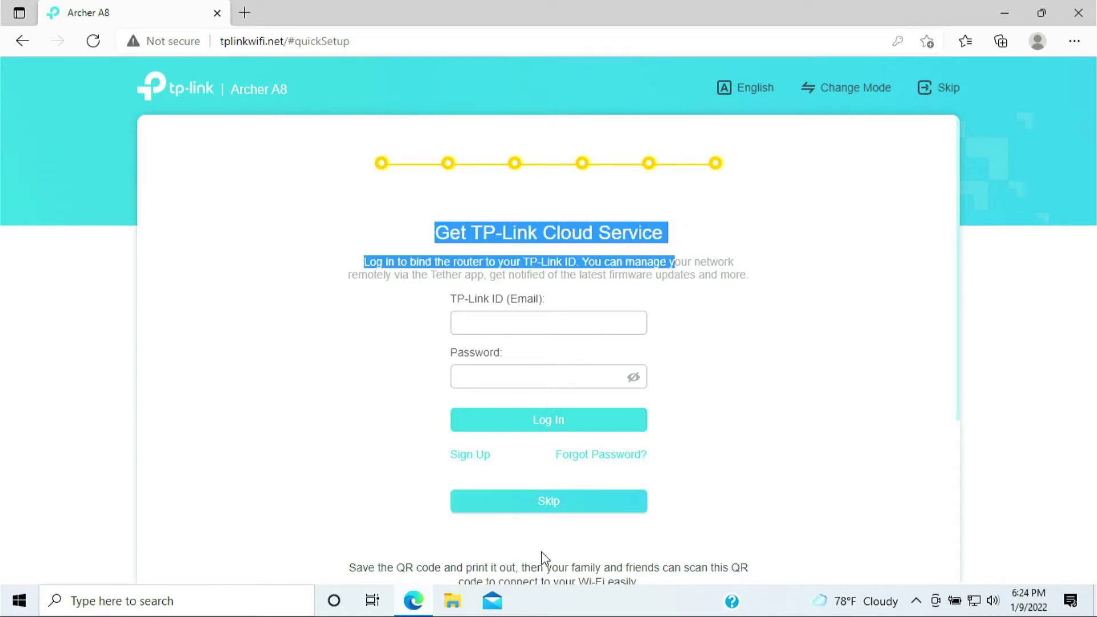
{"action": "left_click", "coordinate": [558, 507]}
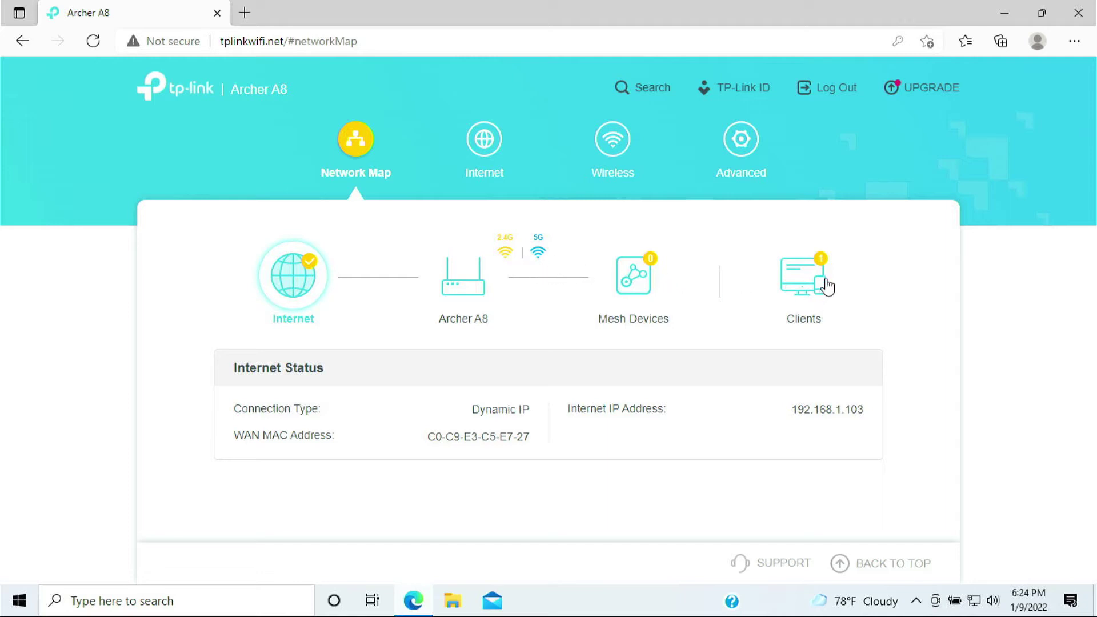
Show the connected clients list with the wired device at 192.168.0.100
{"action": "left_click", "coordinate": [804, 284]}
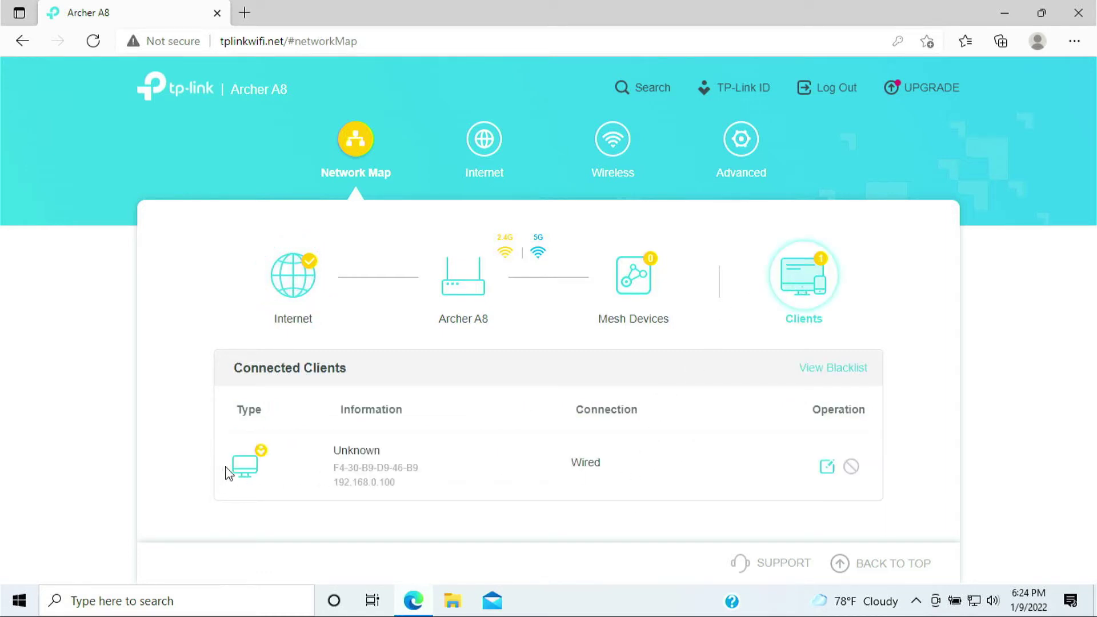
{"action": "mouse_move", "coordinate": [335, 469]}
{"action": "left_mouse_down"}
{"action": "mouse_move", "coordinate": [436, 475]}
{"action": "mouse_move", "coordinate": [321, 485]}
{"action": "left_mouse_up"}
{"action": "left_click", "coordinate": [543, 553]}
Log out of the Archer A8 page and close the Edge window
{"action": "left_click", "coordinate": [848, 90]}
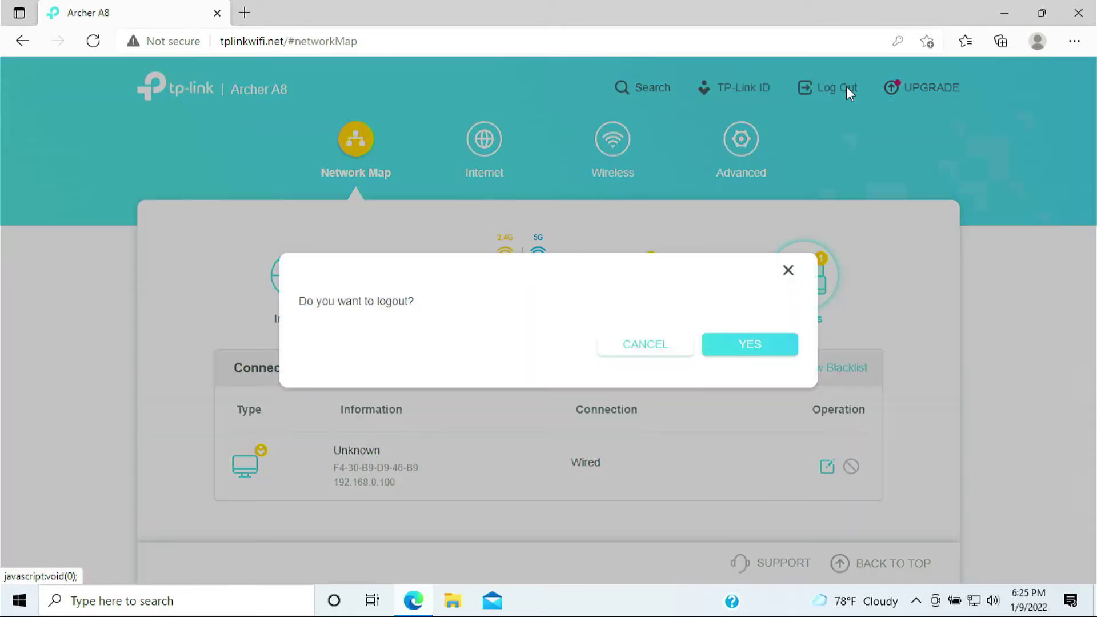
{"action": "left_click", "coordinate": [751, 350]}
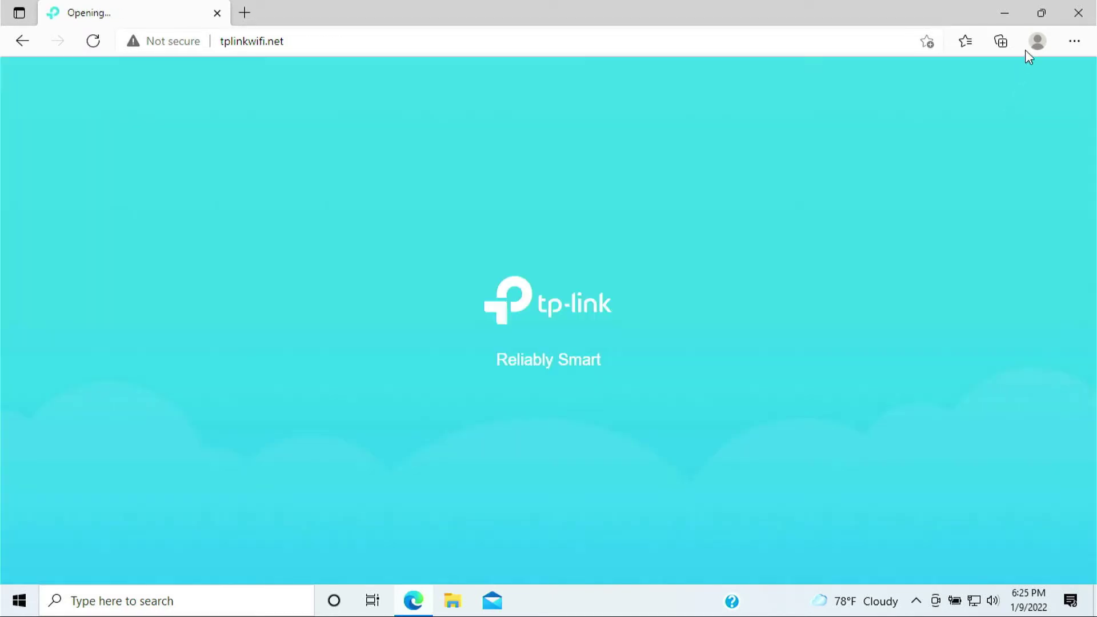
{"action": "left_click", "coordinate": [1085, 16]}
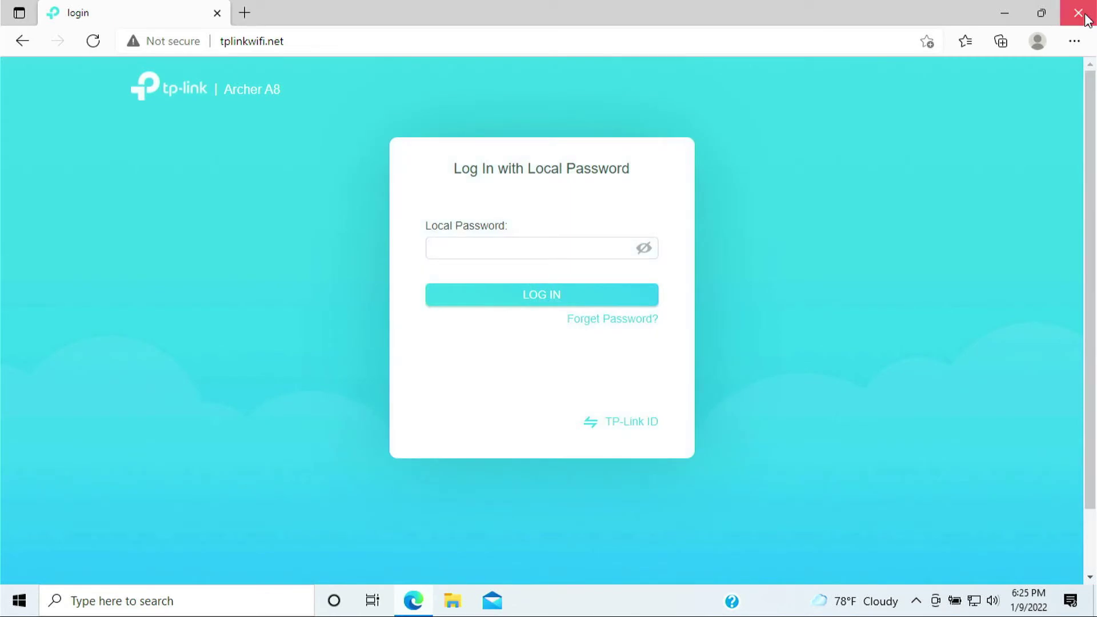
{"action": "left_click", "coordinate": [1086, 16]}
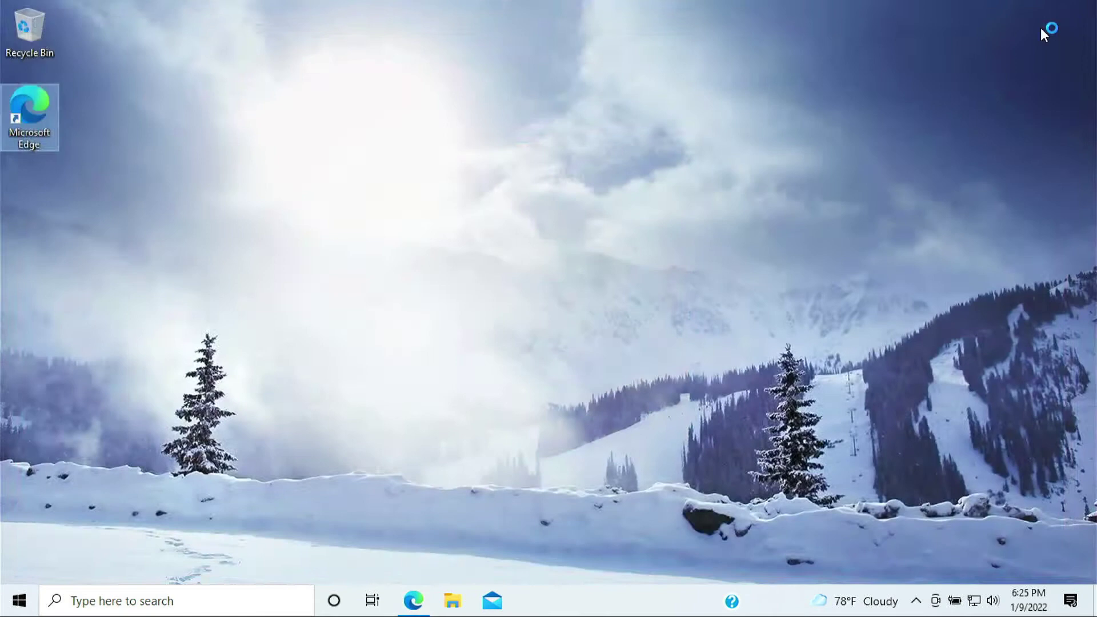
{"action": "left_click", "coordinate": [592, 314]}
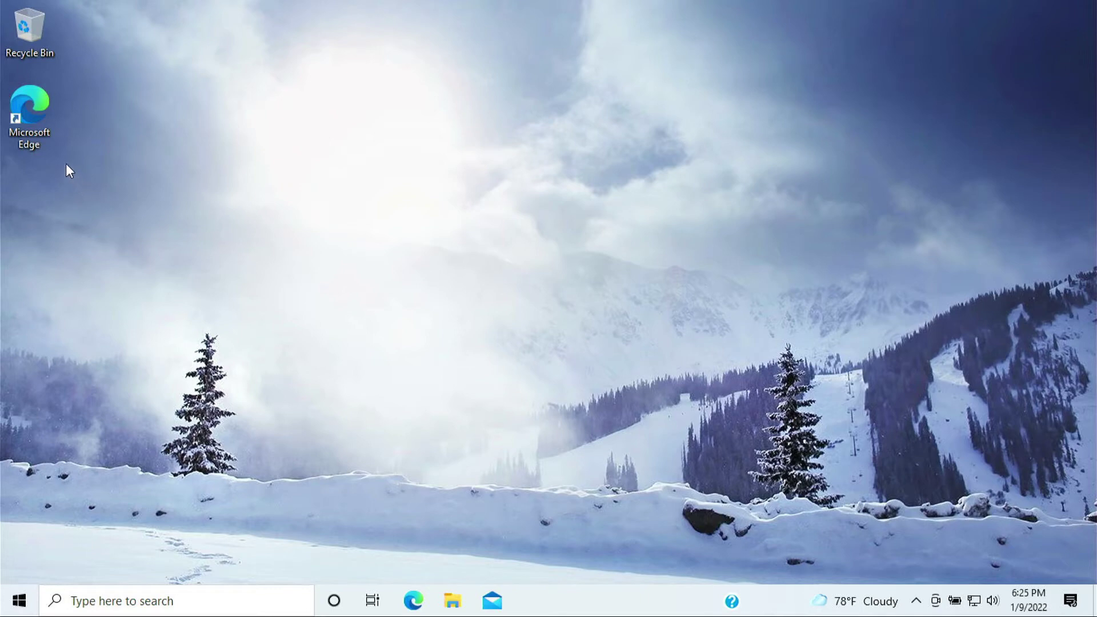
Relaunch Edge and open tplinkwifi.net from the 'tplink' address suggestion
{"action": "double_click", "coordinate": [36, 104]}
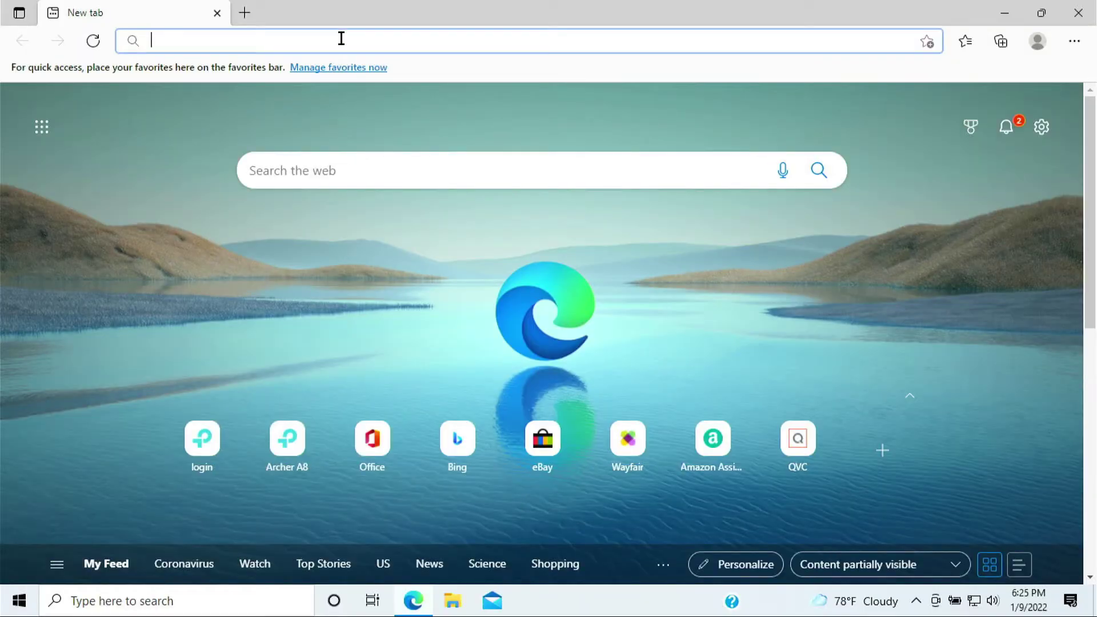
{"action": "type", "text": "tplink"}
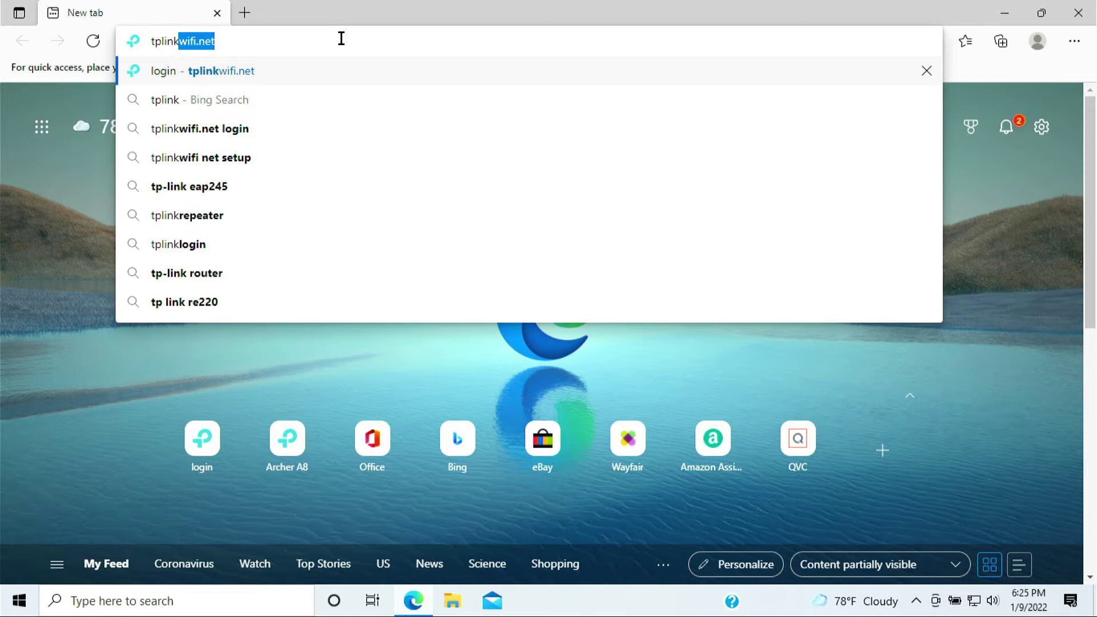
{"action": "key", "text": "Down"}
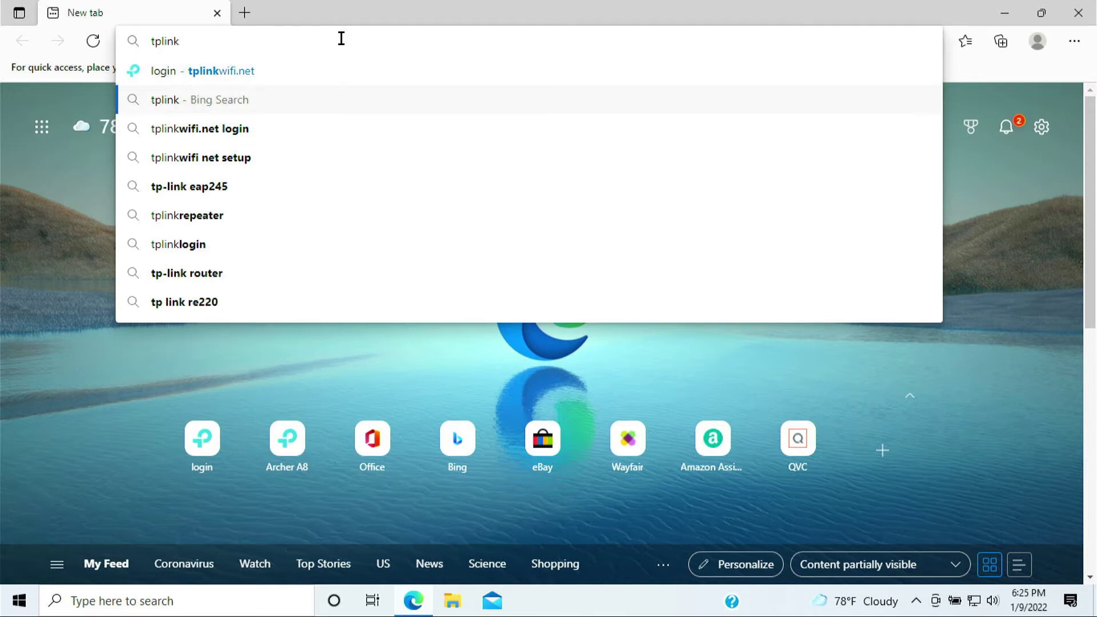
{"action": "left_click", "coordinate": [241, 73]}
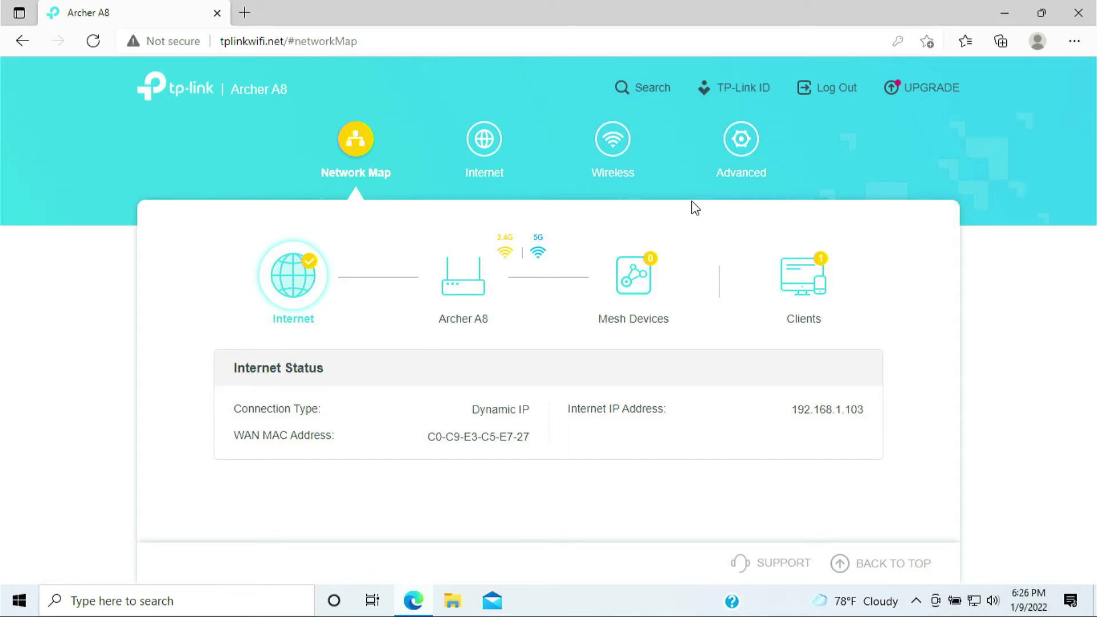
Go to Advanced > NAT Forwarding > Port Forwarding to view the empty table
{"action": "left_click", "coordinate": [749, 147]}
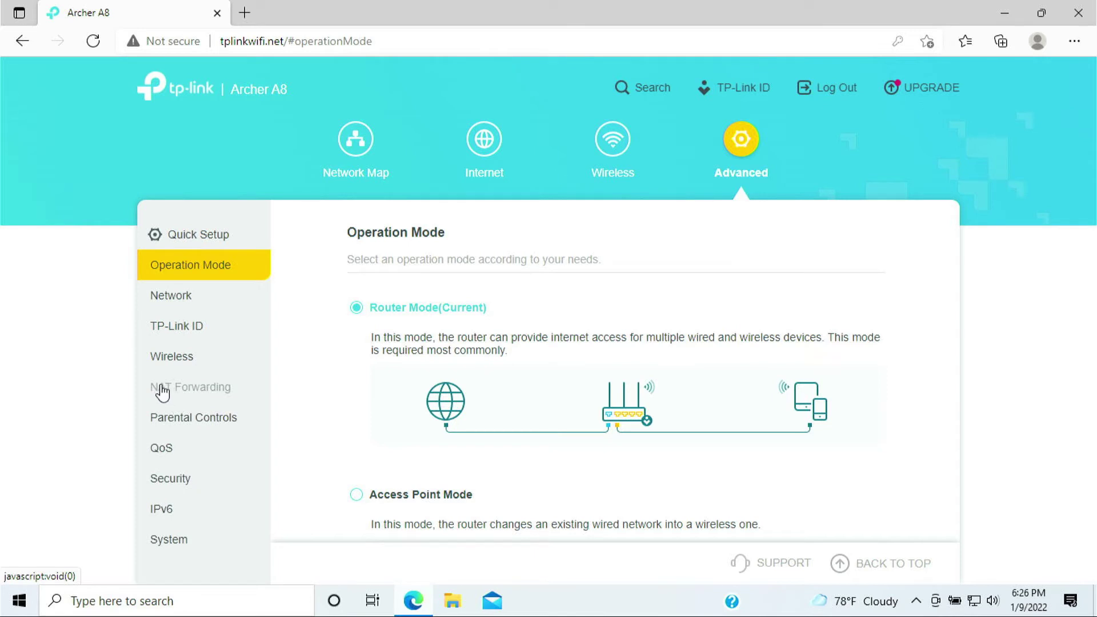
{"action": "left_click", "coordinate": [198, 391]}
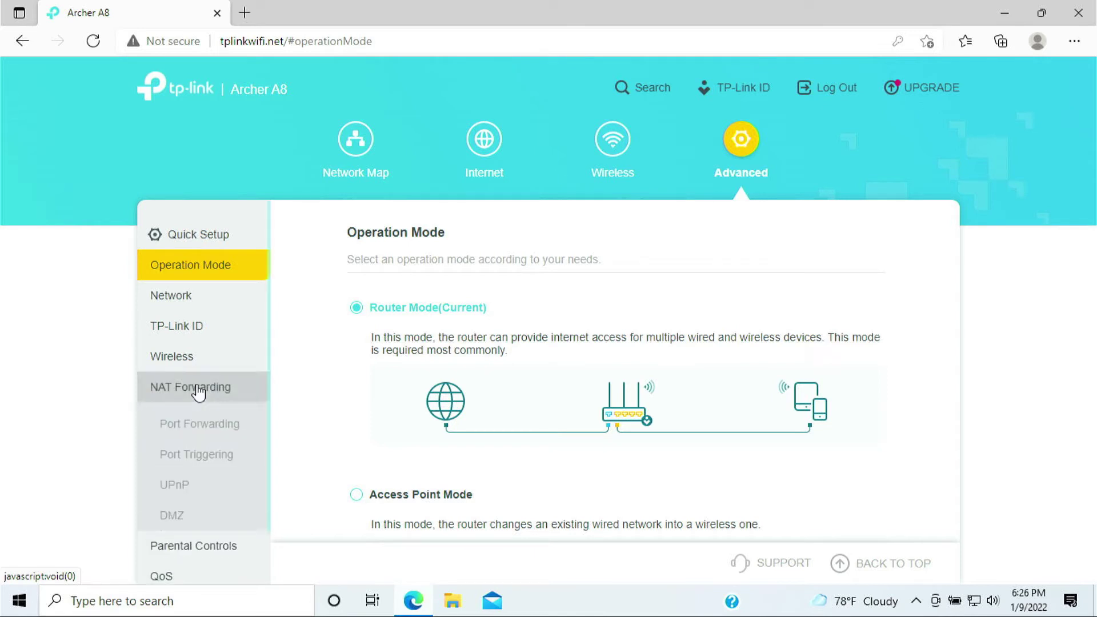
{"action": "left_click", "coordinate": [193, 428]}
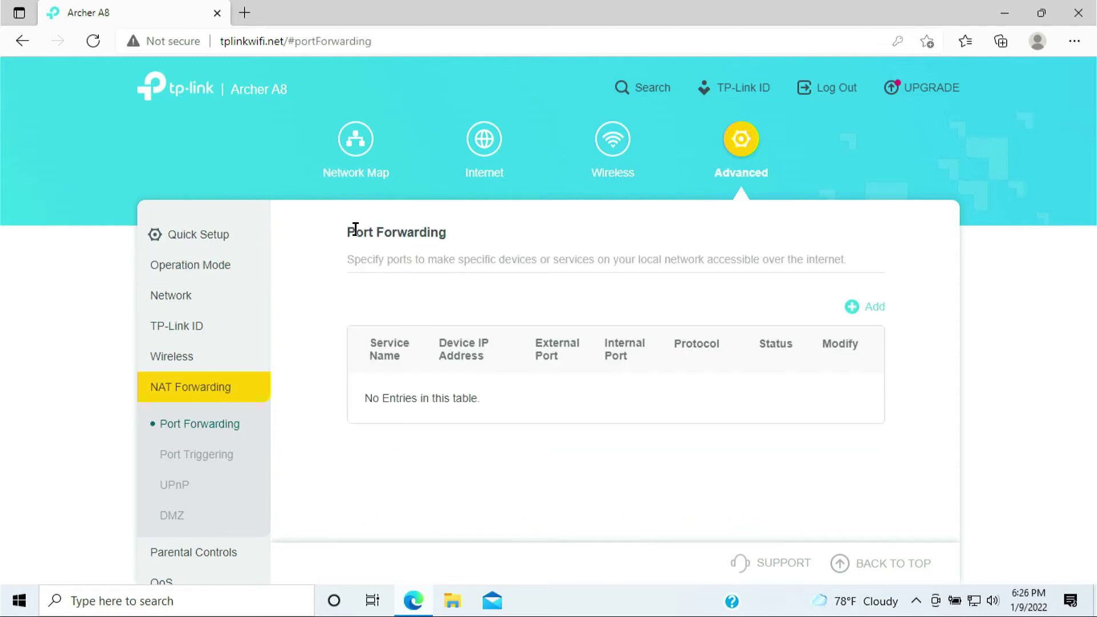
Add a forwarding entry named PS51935 and list connected devices for its IP address
{"action": "left_click_drag", "start_coordinate": [360, 238], "coordinate": [842, 287]}
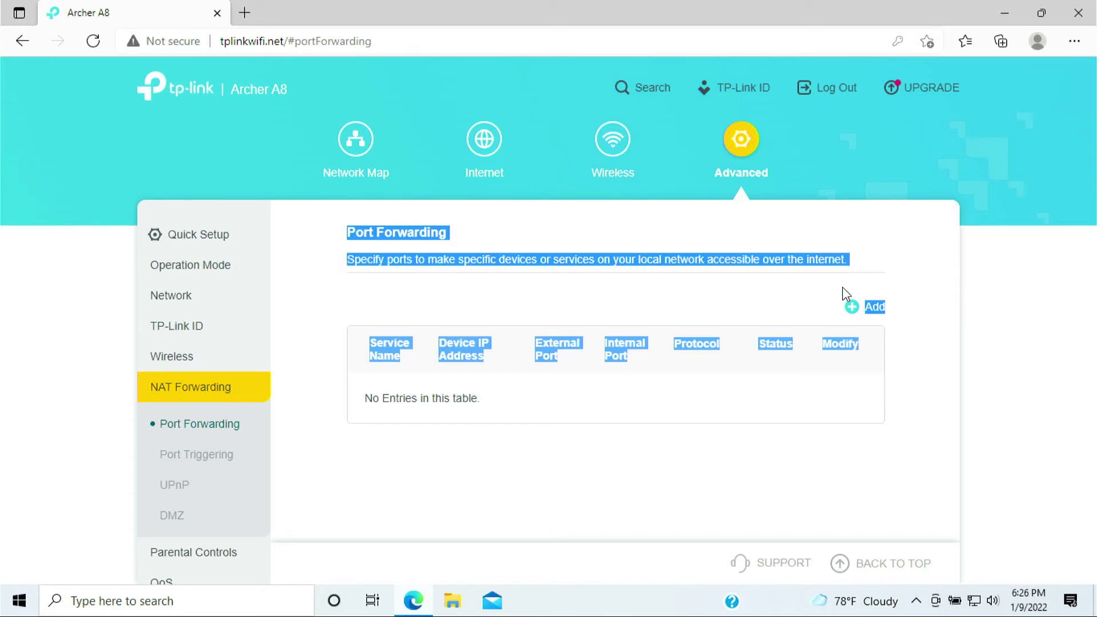
{"action": "left_click", "coordinate": [909, 295]}
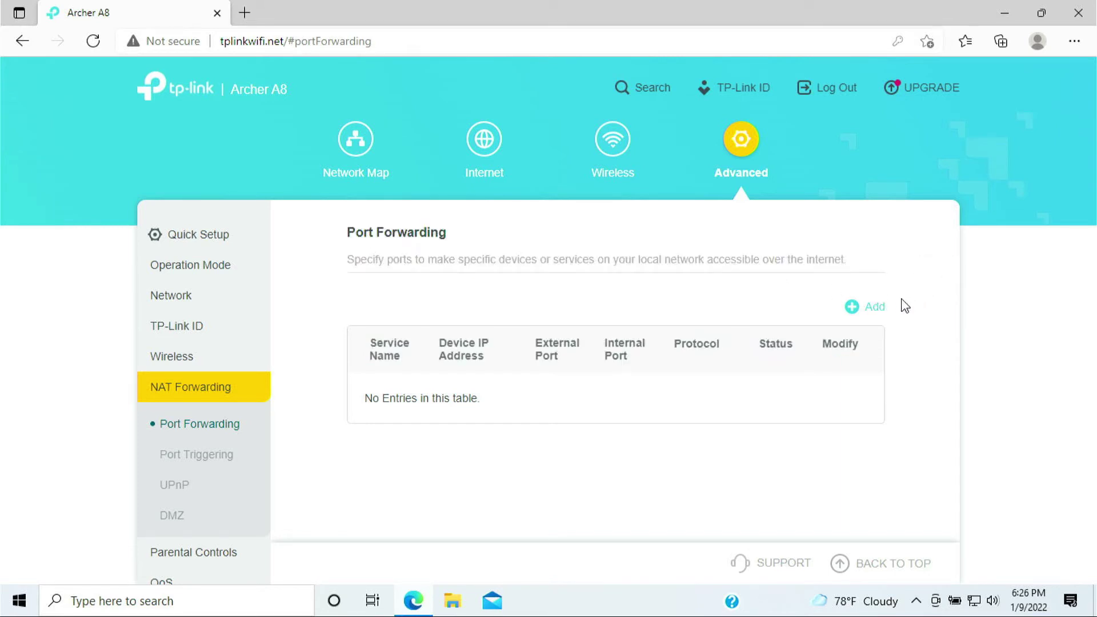
{"action": "left_click", "coordinate": [864, 309]}
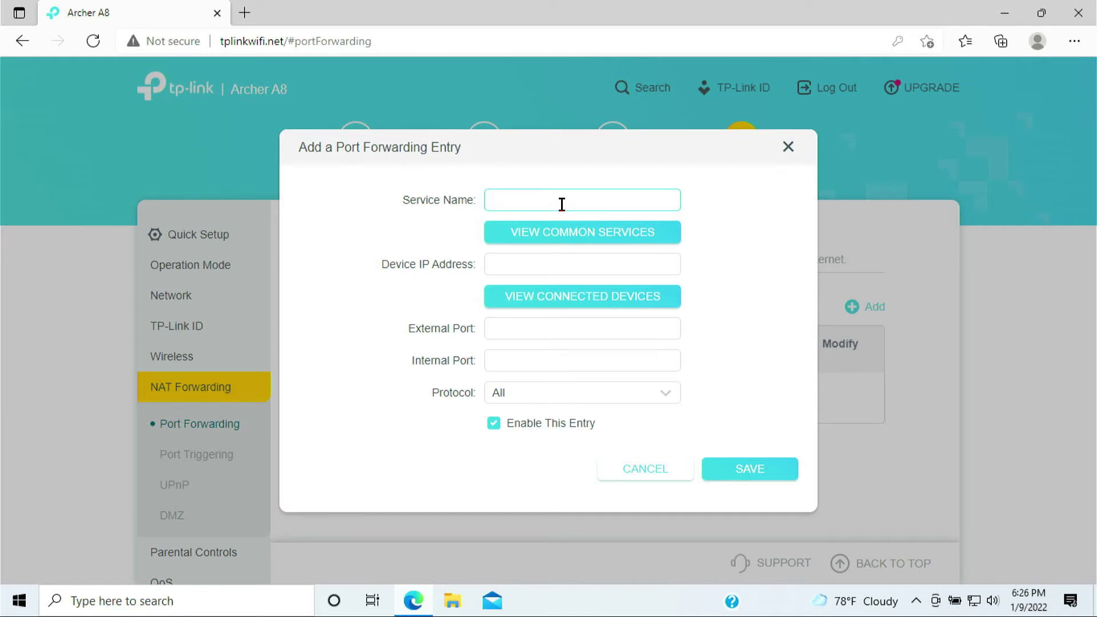
{"action": "type", "text": "PS51935"}
{"action": "left_click", "coordinate": [517, 267]}
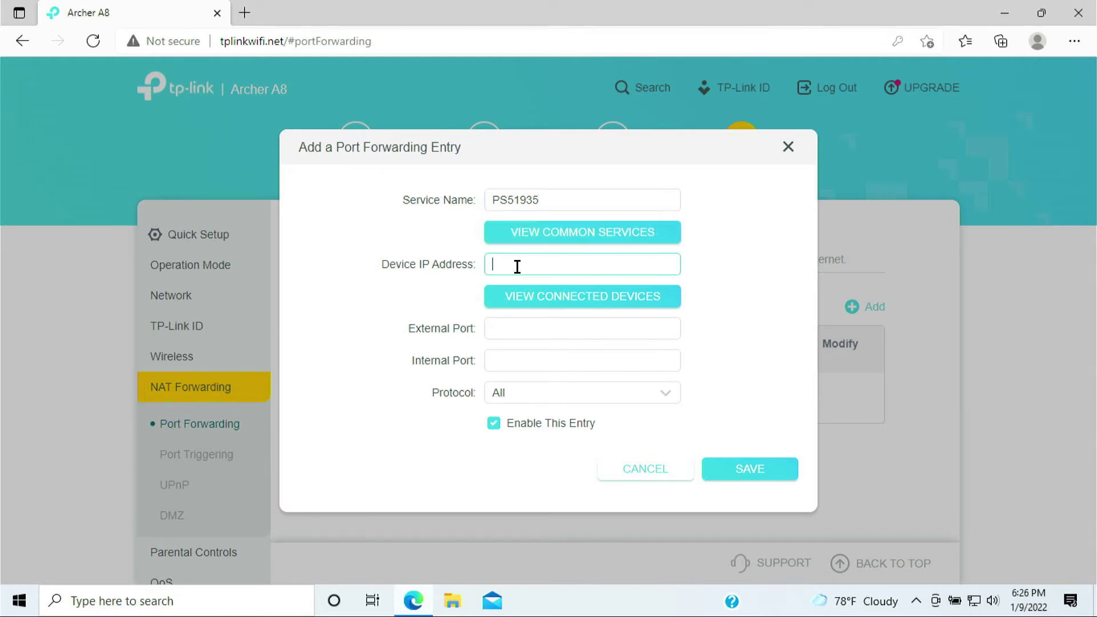
{"action": "left_click", "coordinate": [528, 306]}
Fill the PS51935 entry's device IP from the connected Unknown device, 192.168.0.100
{"action": "left_click", "coordinate": [543, 323]}
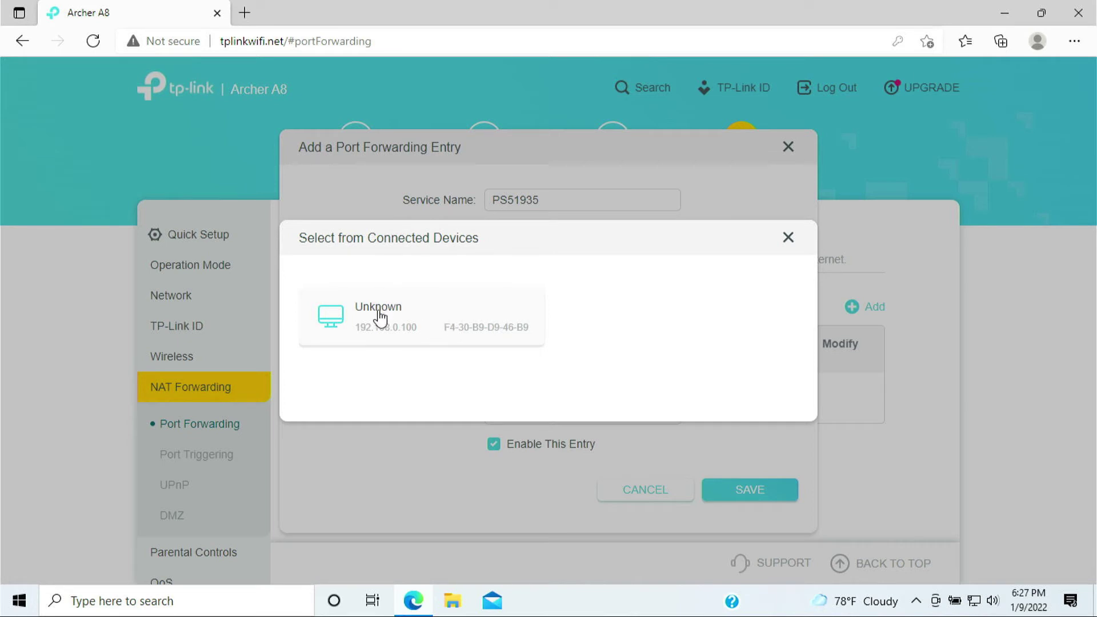
{"action": "left_click", "coordinate": [420, 318]}
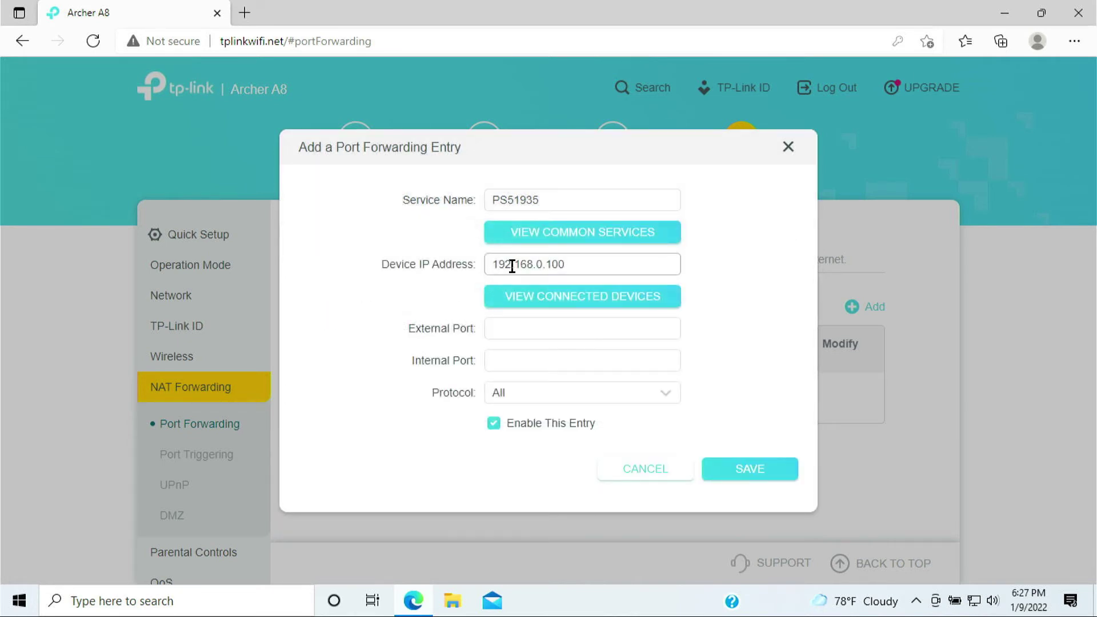
{"action": "left_click_drag", "start_coordinate": [505, 266], "coordinate": [591, 270]}
Give PS51935 external and internal port 1935 with TCP protocol and save it
{"action": "left_click", "coordinate": [453, 314]}
{"action": "left_click", "coordinate": [504, 331]}
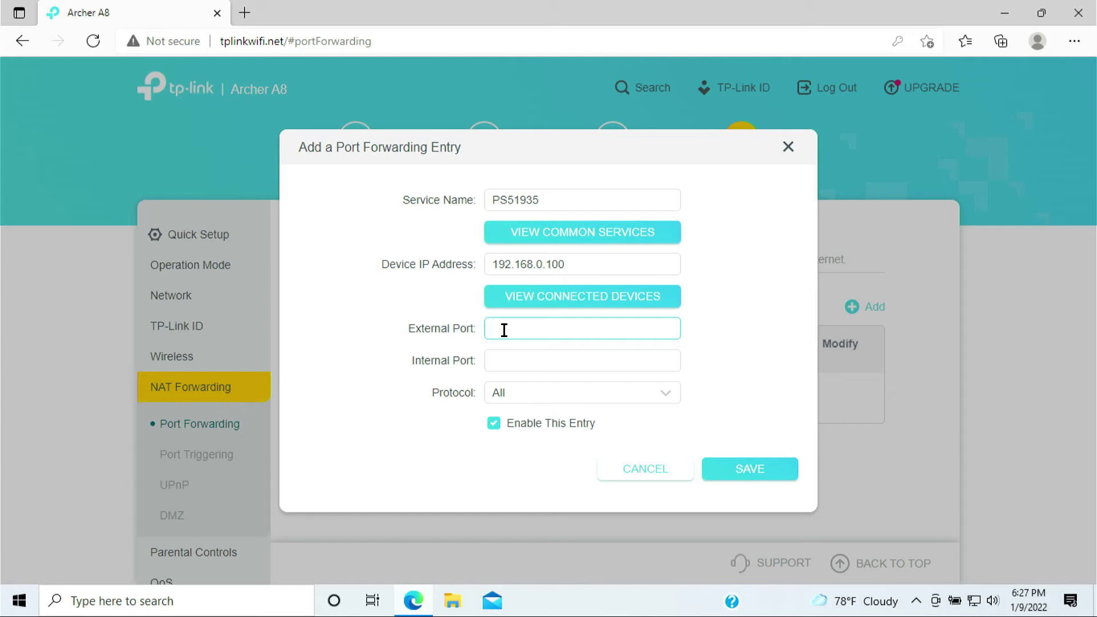
{"action": "type", "text": "1935"}
{"action": "left_click", "coordinate": [570, 364]}
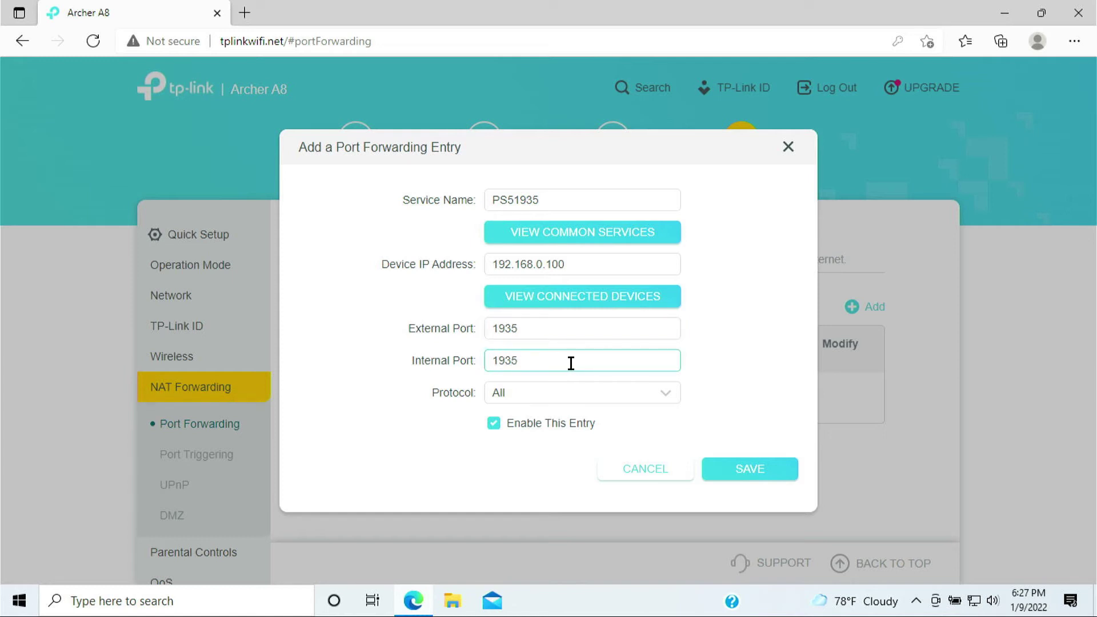
{"action": "type", "text": "1935"}
{"action": "left_click", "coordinate": [576, 400]}
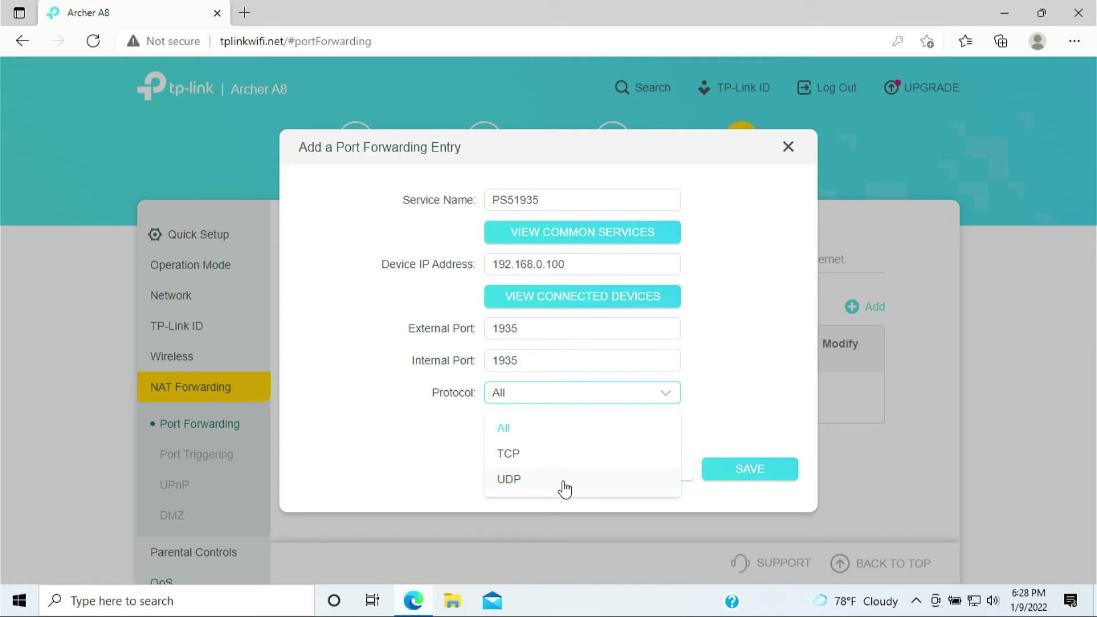
{"action": "left_click", "coordinate": [575, 454]}
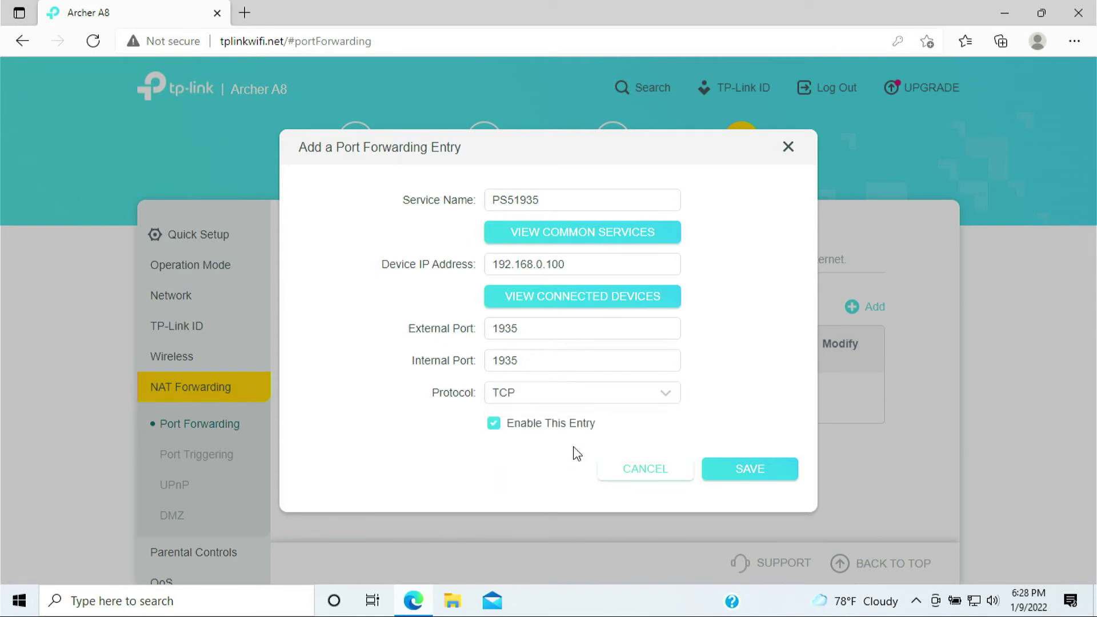
{"action": "left_click", "coordinate": [743, 475]}
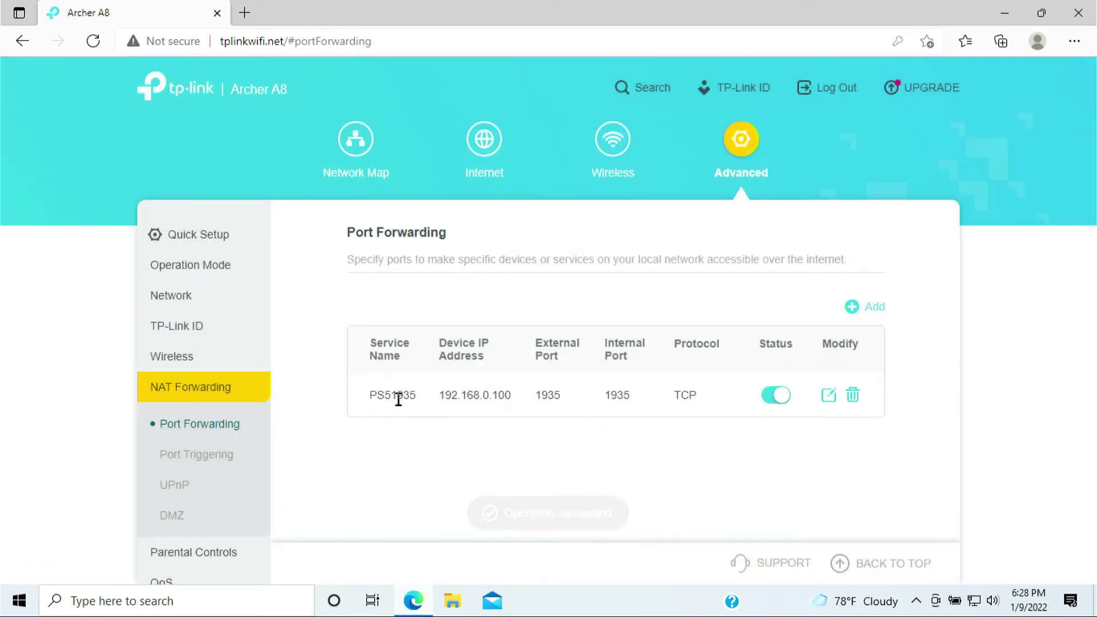
Check the saved PS51935 row, then open a blank Add a Port Forwarding Entry dialog
{"action": "left_click_drag", "start_coordinate": [425, 395], "coordinate": [362, 395]}
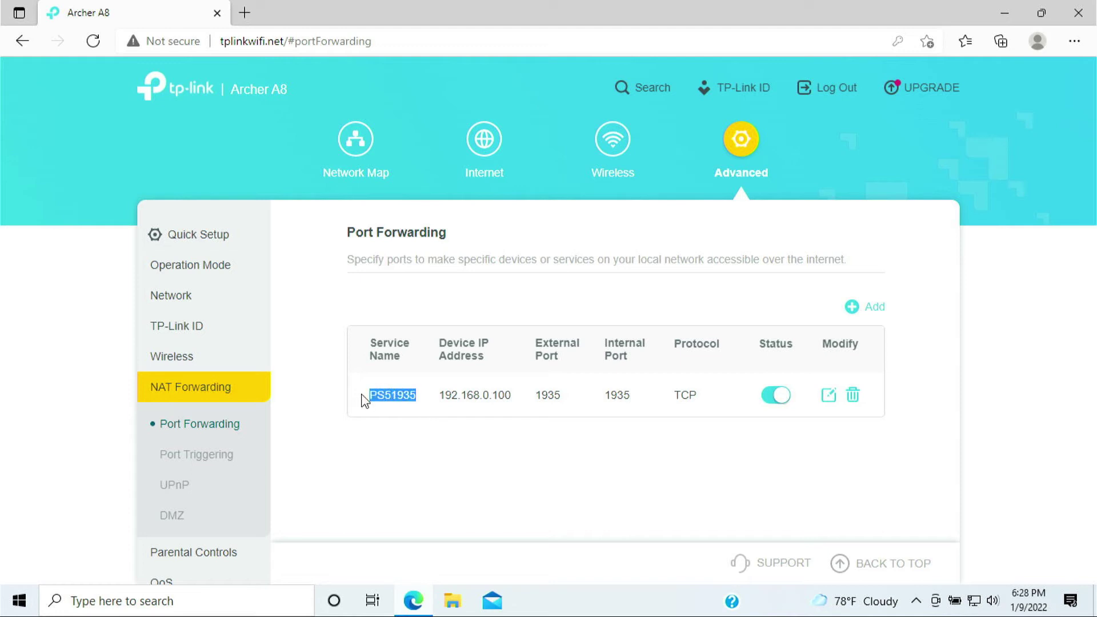
{"action": "left_click", "coordinate": [579, 396]}
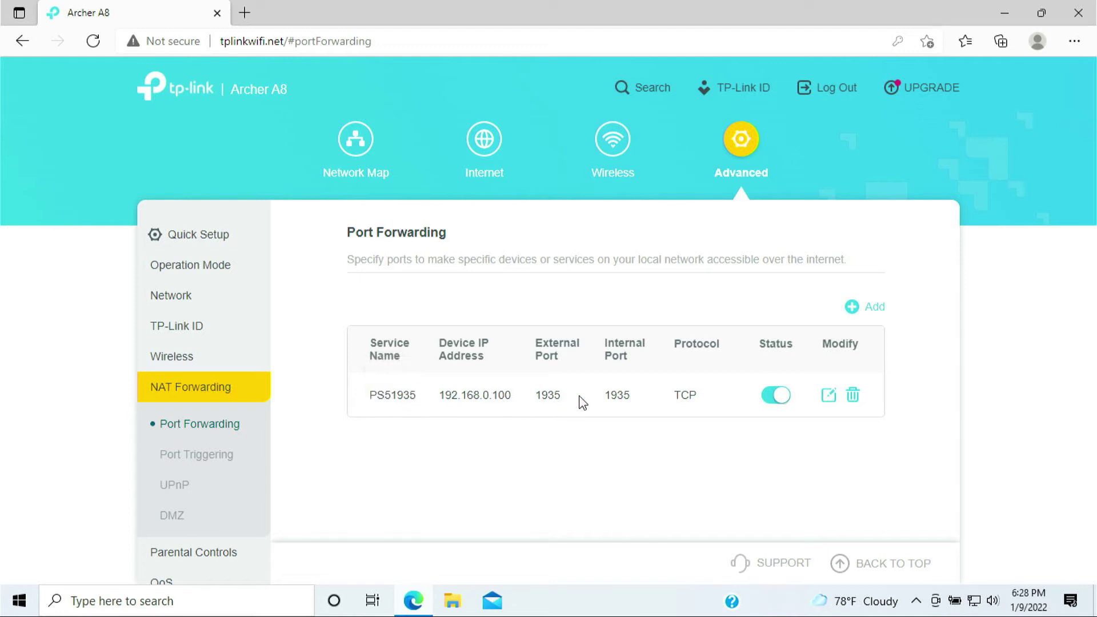
{"action": "left_click", "coordinate": [874, 309]}
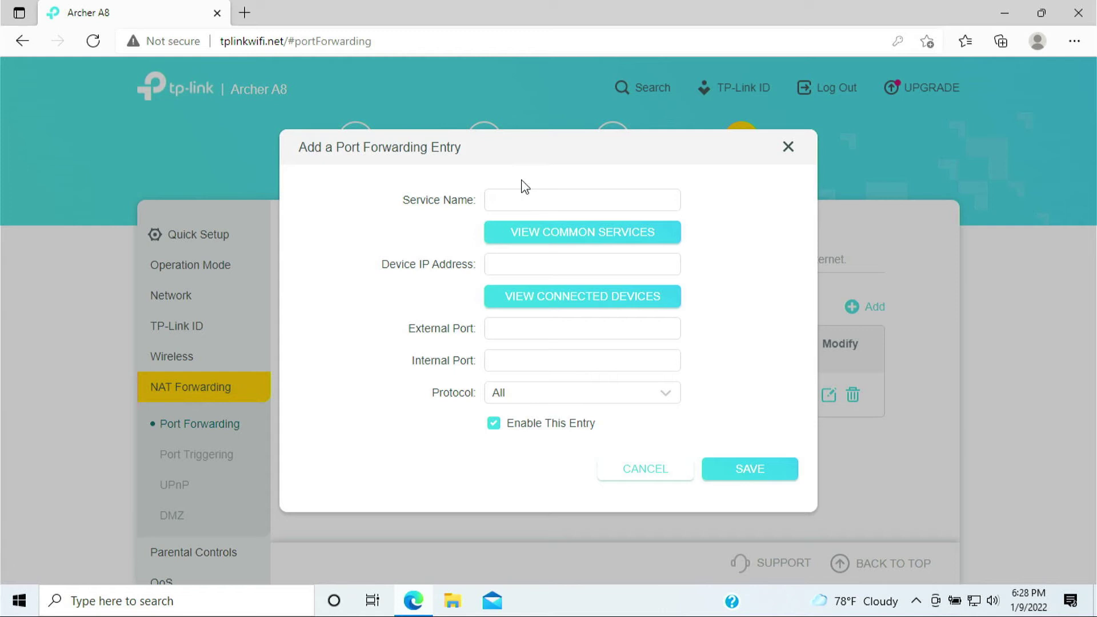
Name the new entry PS53074 and set its device IP to 192.168.0.100
{"action": "left_click", "coordinate": [518, 196]}
{"action": "type", "text": "P"}
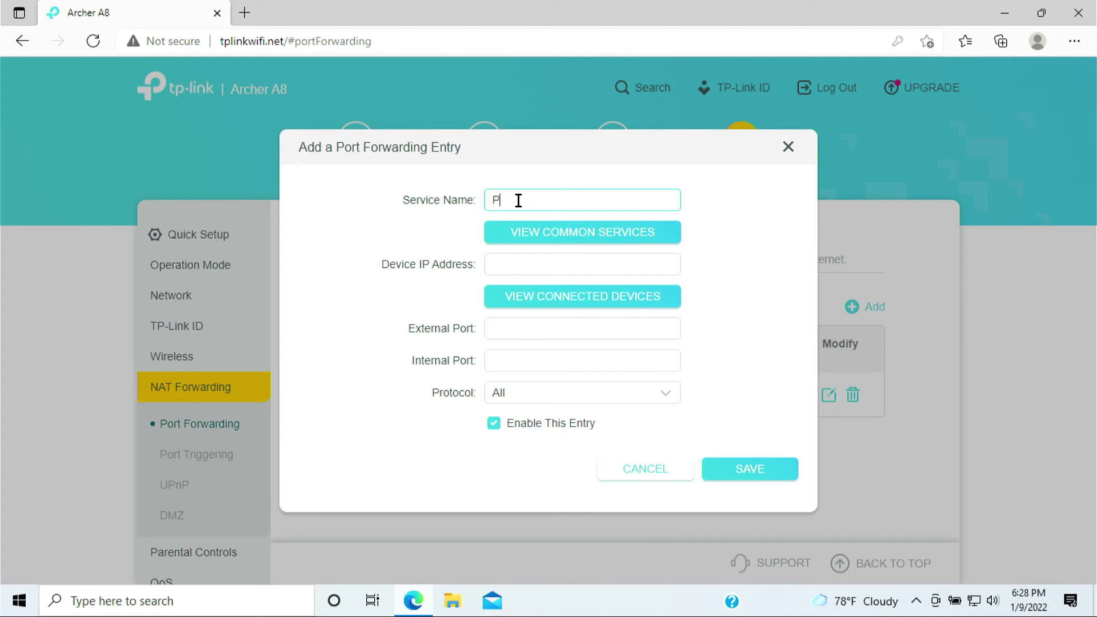
{"action": "type", "text": "S53074"}
{"action": "left_click", "coordinate": [545, 272]}
{"action": "left_click", "coordinate": [543, 296]}
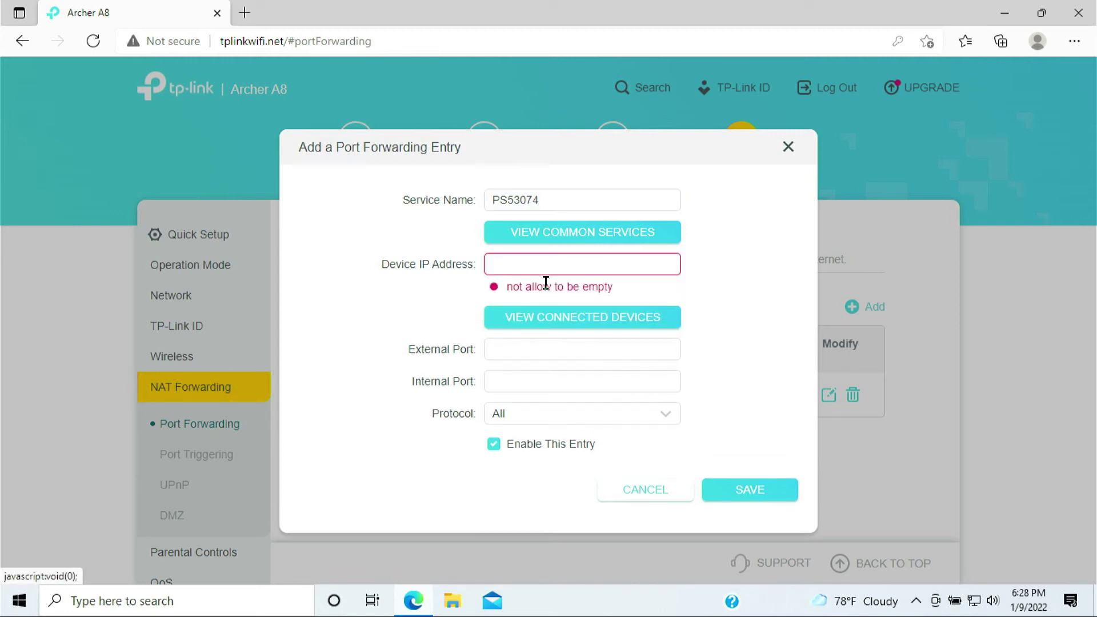
{"action": "left_click", "coordinate": [527, 324]}
{"action": "left_click", "coordinate": [429, 318]}
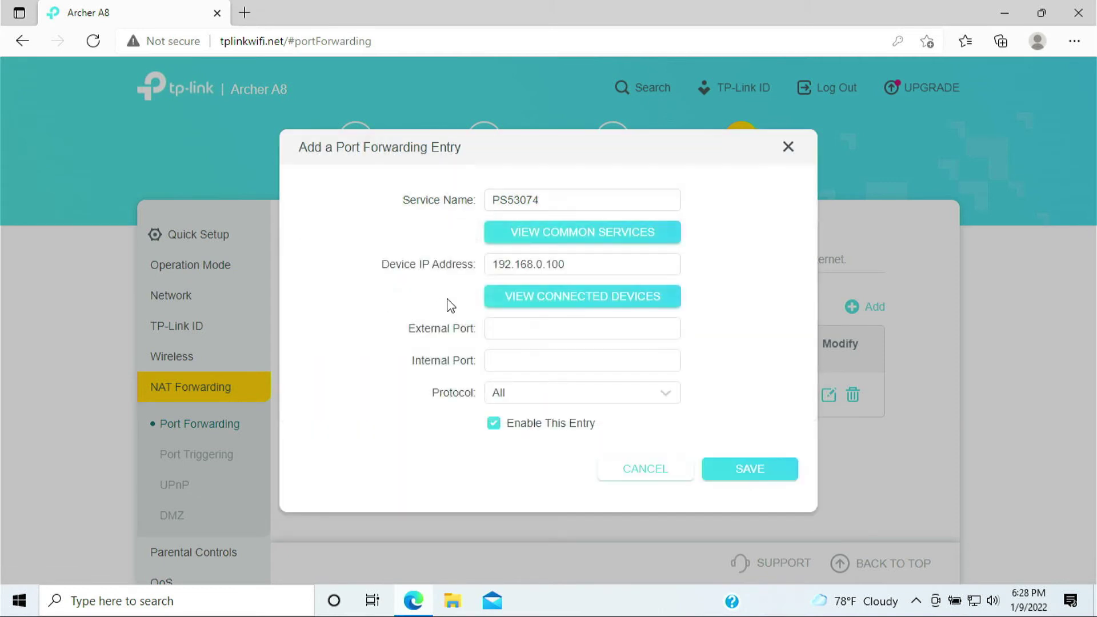
Set ports 3074/3074 with TCP protocol and save the PS53074 entry
{"action": "left_click", "coordinate": [539, 330]}
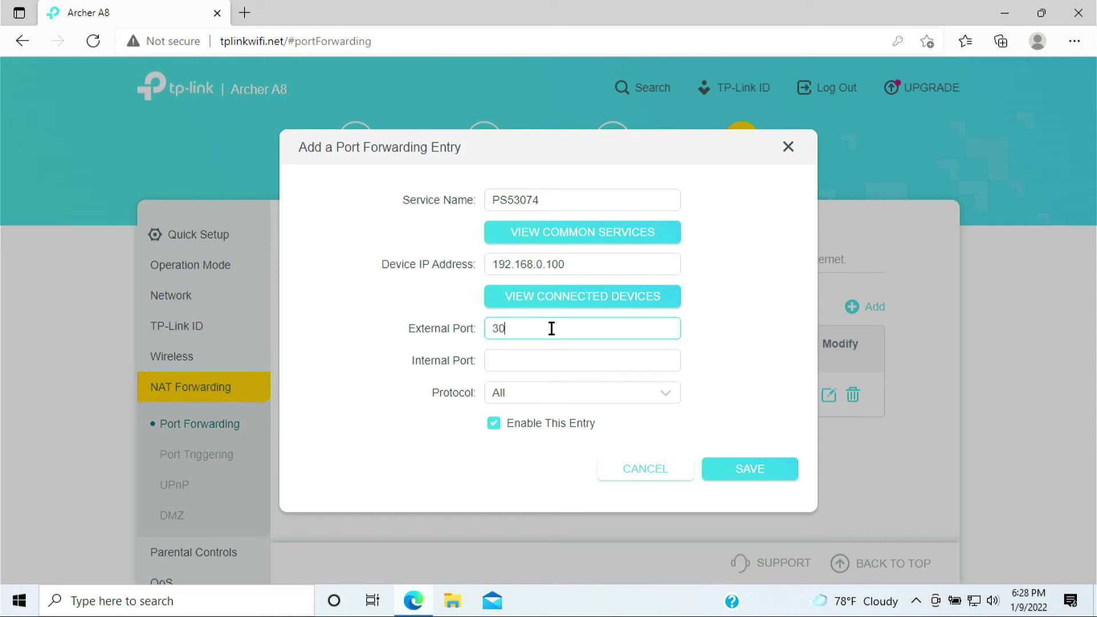
{"action": "key", "text": "Tab"}
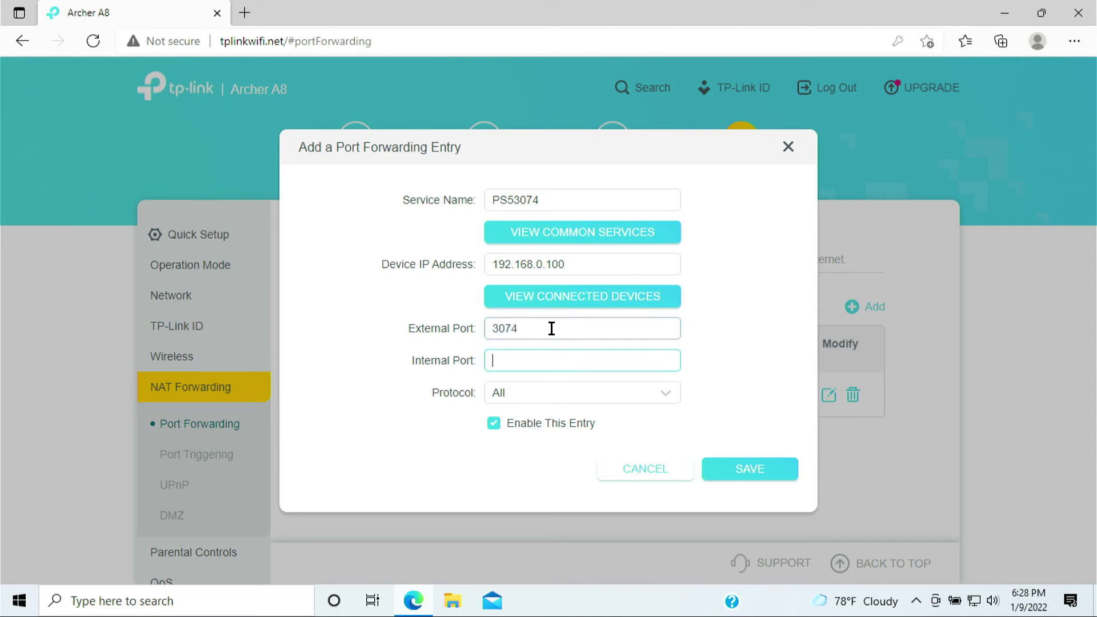
{"action": "type", "text": "3074"}
{"action": "left_click", "coordinate": [558, 397]}
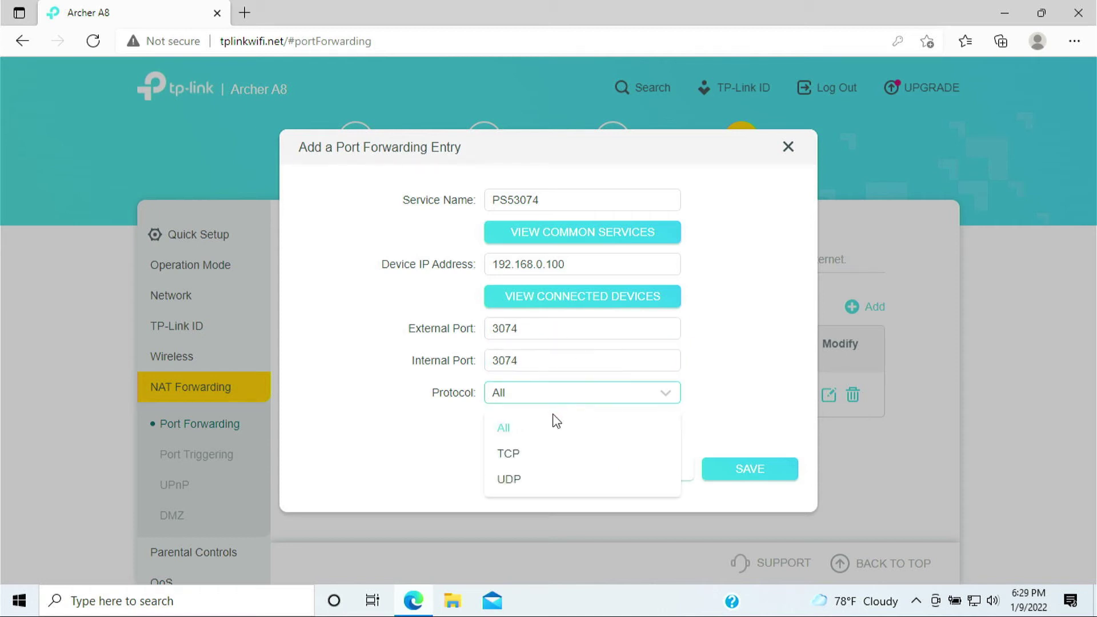
{"action": "left_click", "coordinate": [549, 452]}
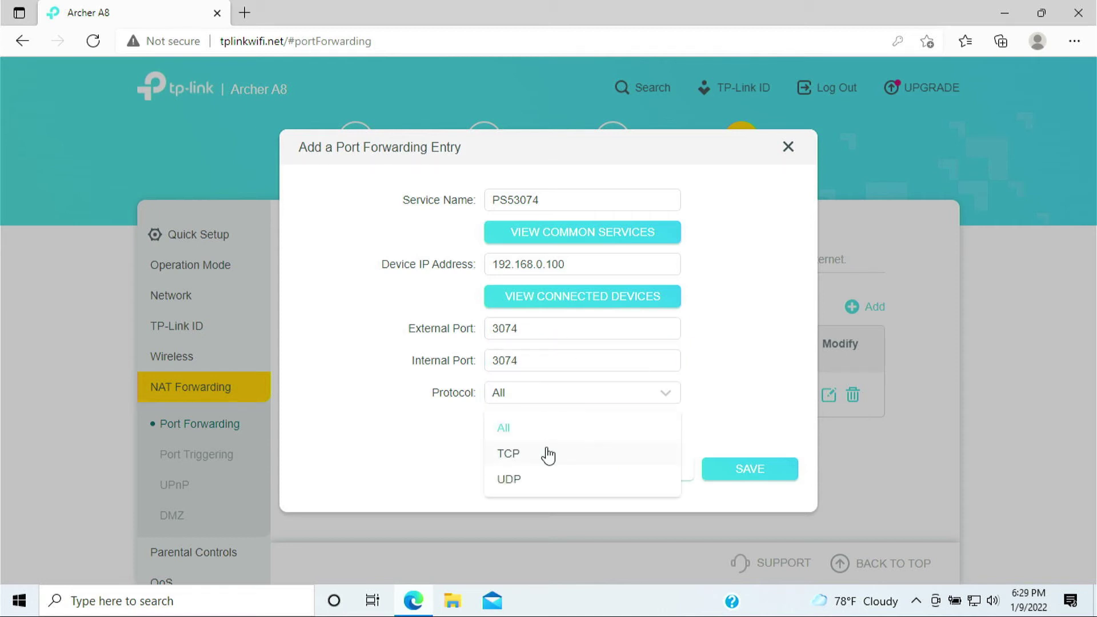
{"action": "left_click", "coordinate": [762, 483]}
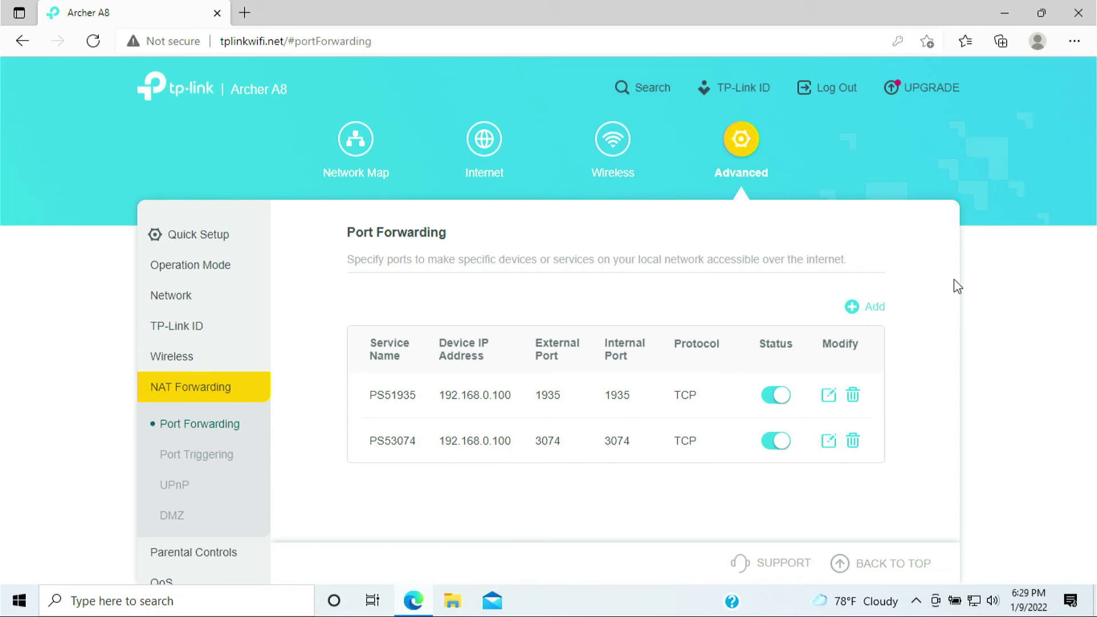
Start a new PS53478 entry pointing to the Unknown device at 192.168.0.100
{"action": "left_click", "coordinate": [862, 309]}
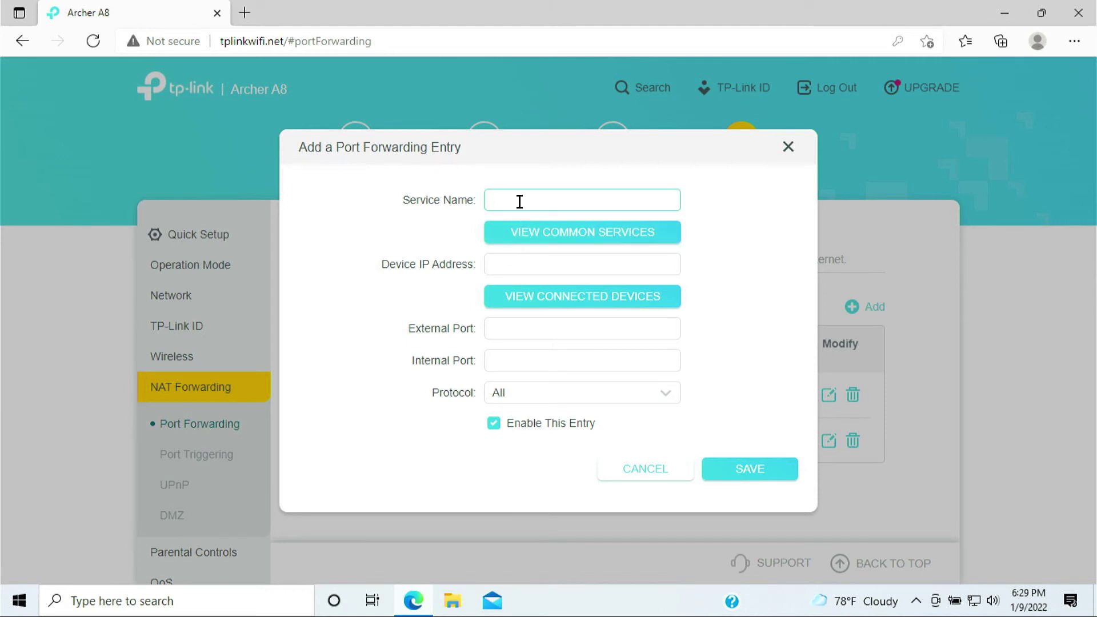
{"action": "type", "text": "PS53478"}
{"action": "left_click", "coordinate": [565, 303]}
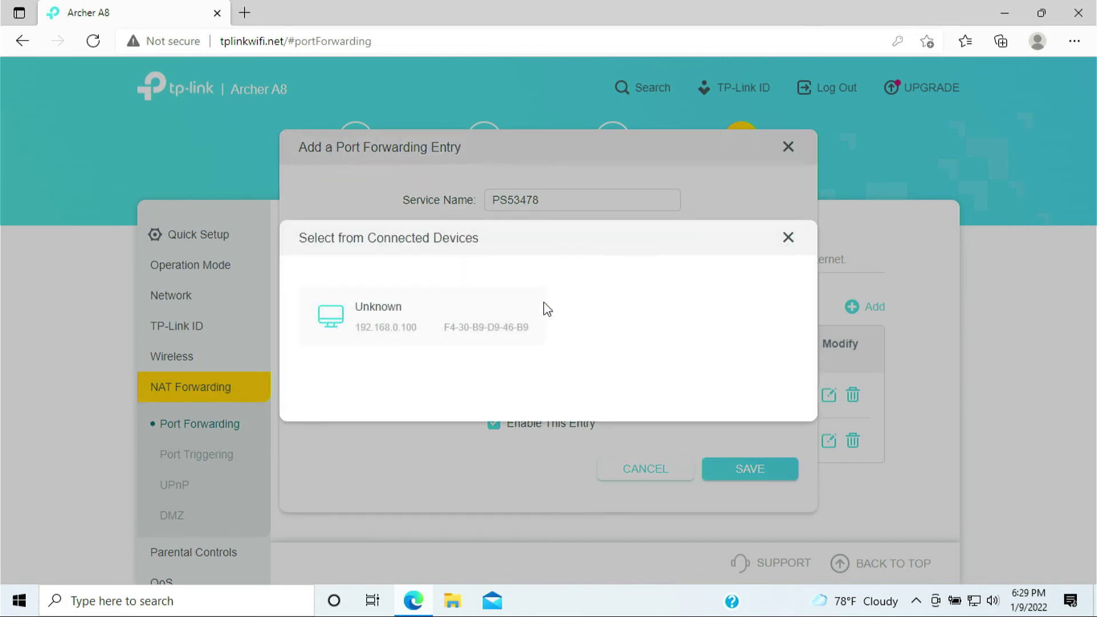
{"action": "left_click", "coordinate": [478, 318]}
Set ports 3478/3478 with TCP protocol and save PS53478
{"action": "left_click", "coordinate": [503, 330]}
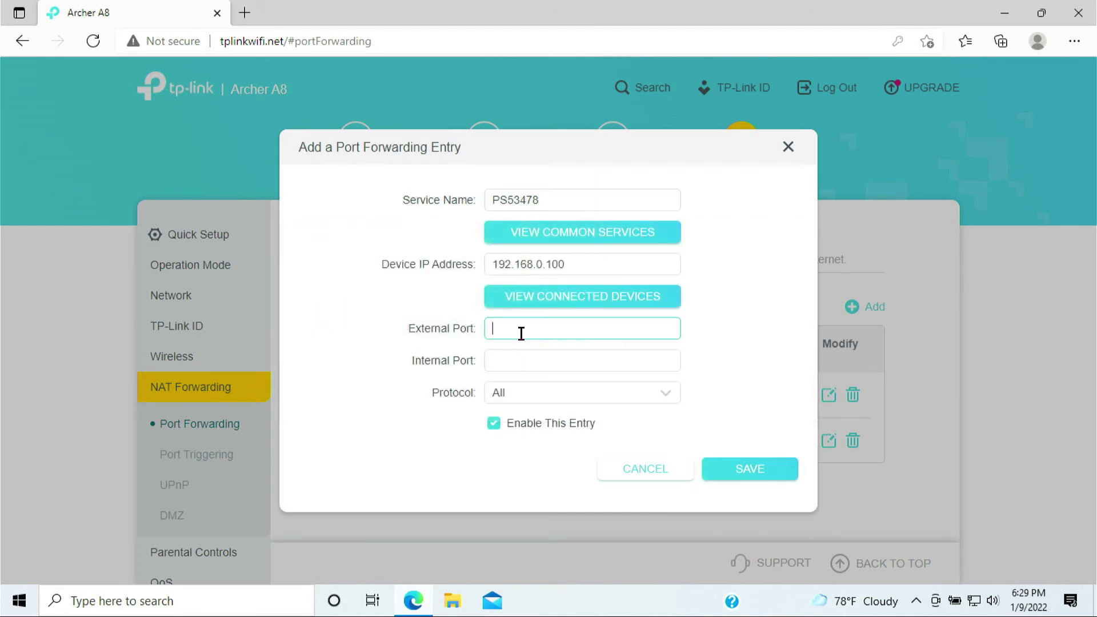
{"action": "type", "text": "34787"}
{"action": "key", "text": "Tab"}
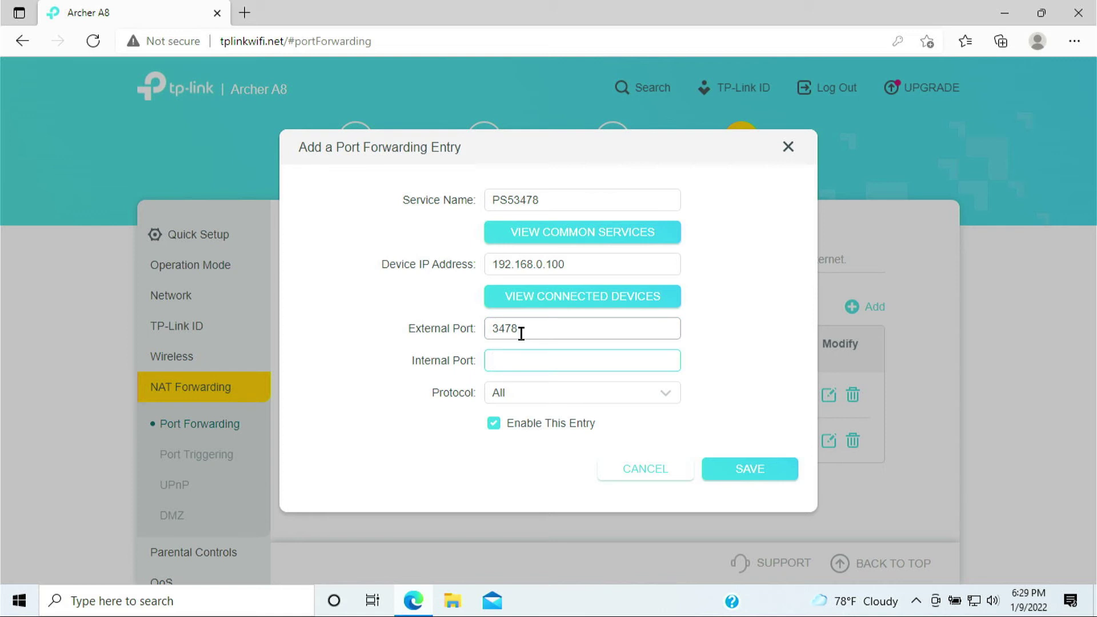
{"action": "type", "text": "3478"}
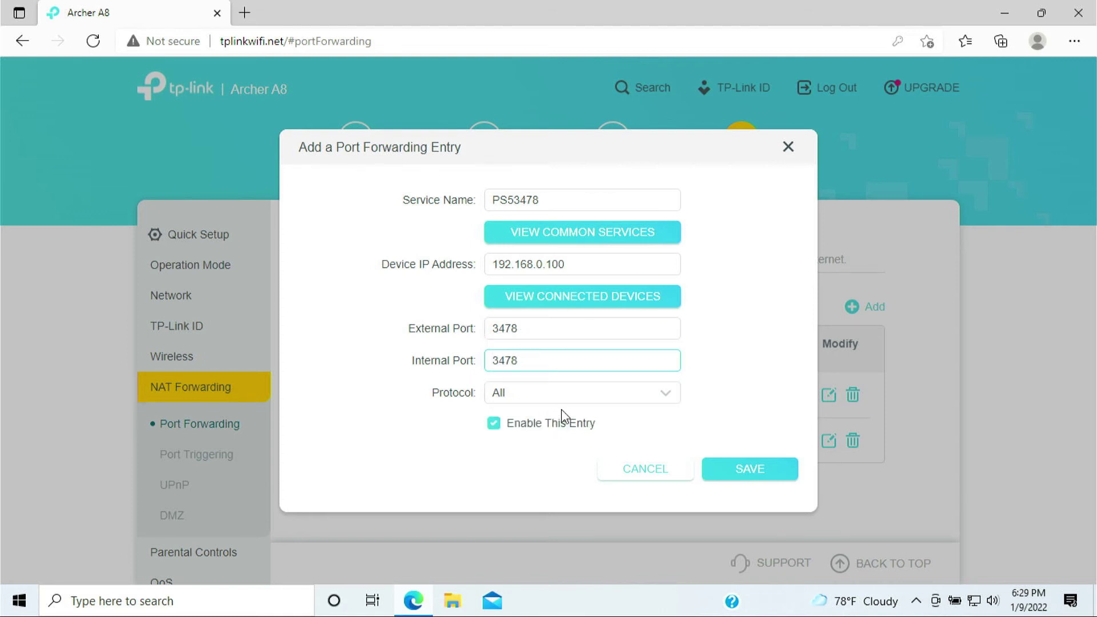
{"action": "left_click", "coordinate": [571, 393]}
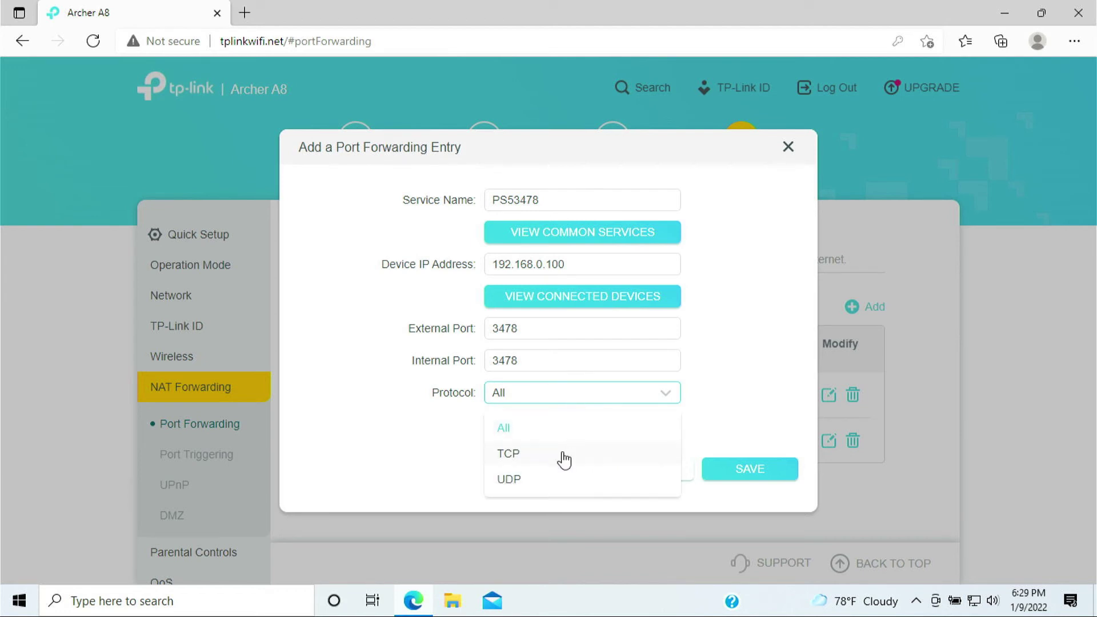
{"action": "left_click", "coordinate": [563, 455]}
{"action": "left_click", "coordinate": [746, 478]}
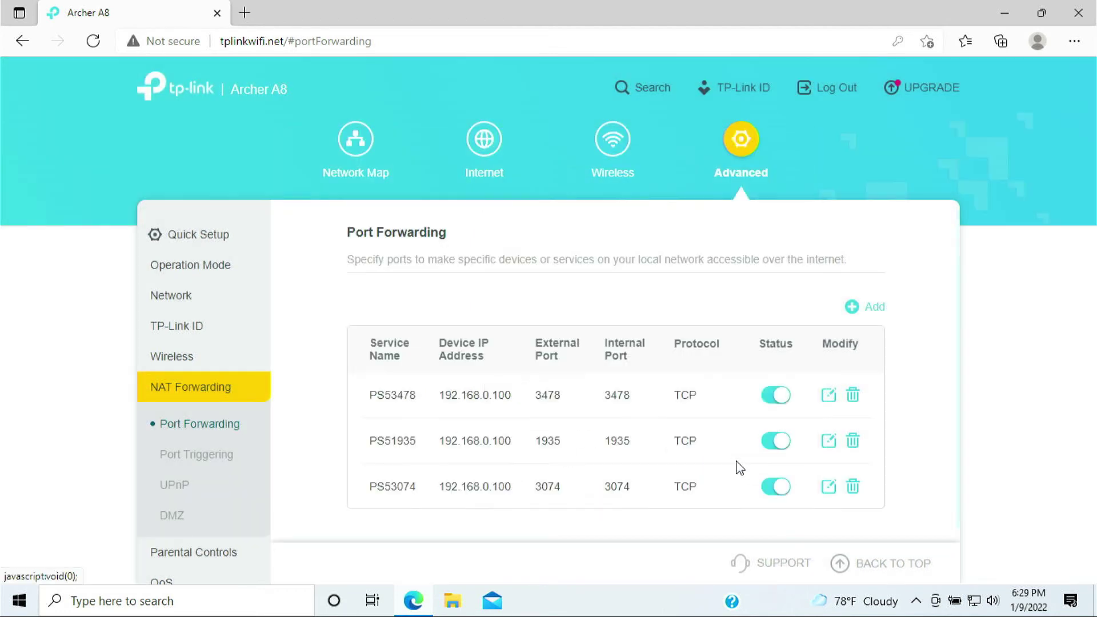
Start a new ps53479 entry with device IP 192.168.0.100
{"action": "left_click", "coordinate": [872, 311]}
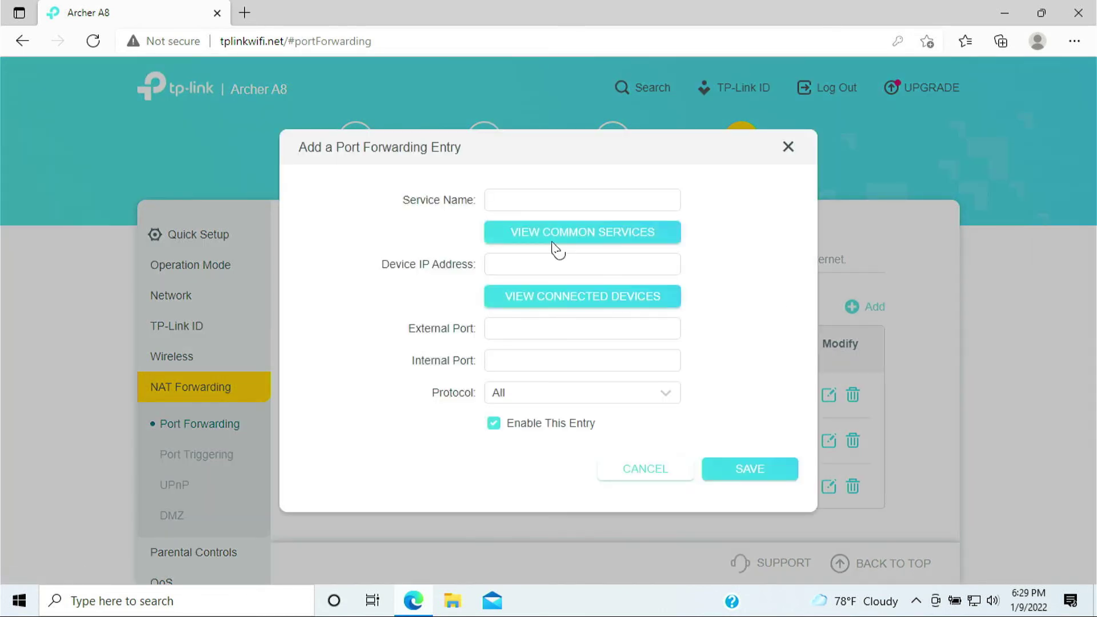
{"action": "left_click", "coordinate": [548, 191]}
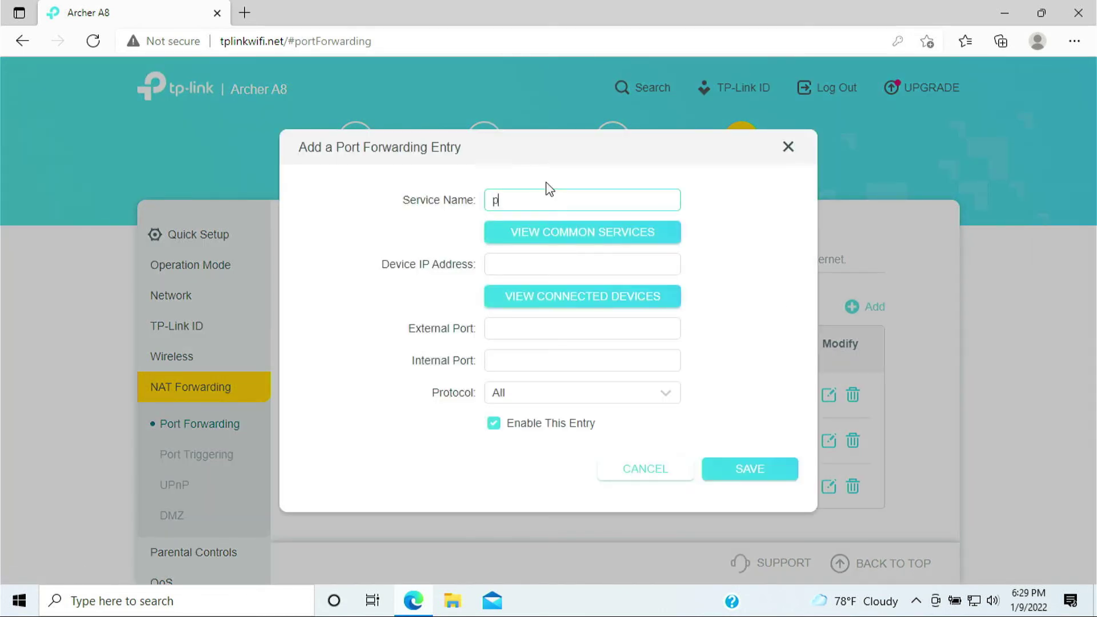
{"action": "type", "text": "ps53479"}
{"action": "key", "text": "Tab"}
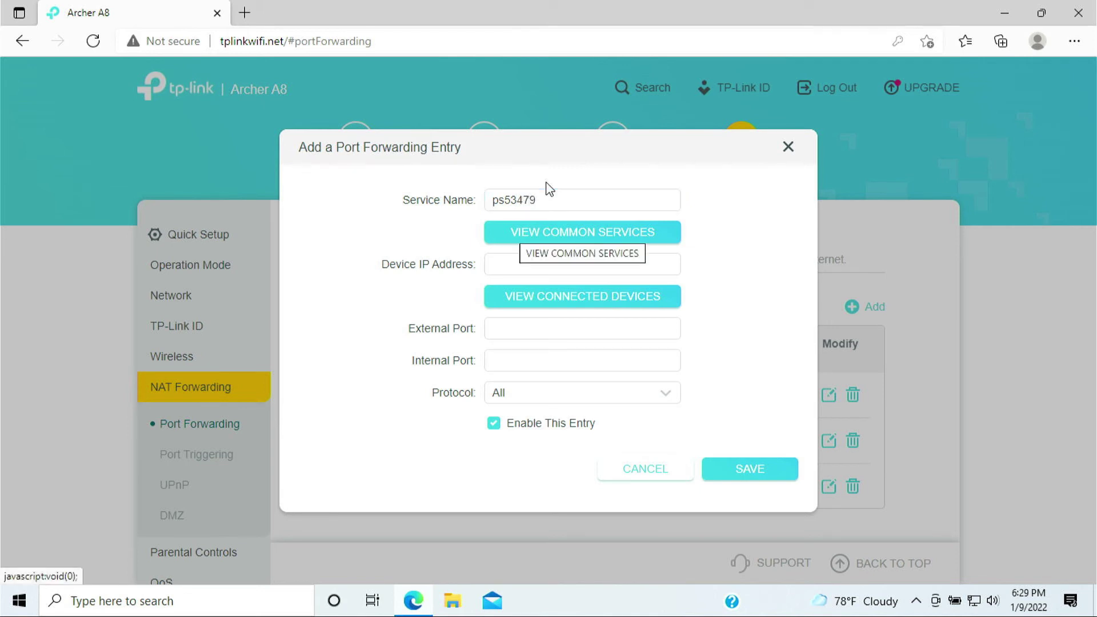
{"action": "left_click", "coordinate": [493, 296]}
{"action": "left_click", "coordinate": [494, 330]}
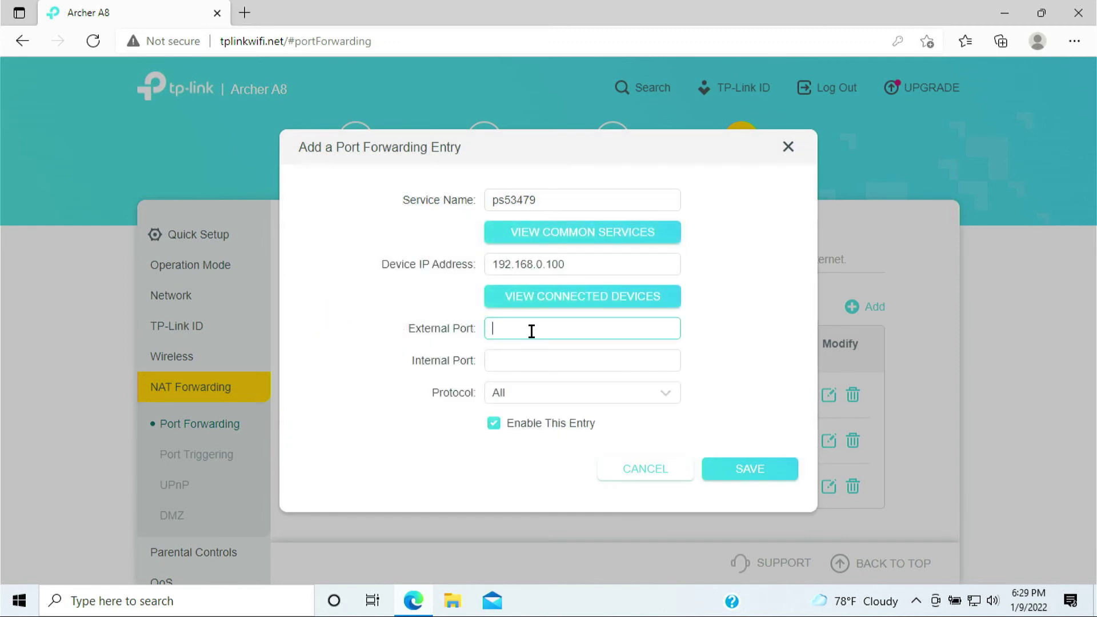
Set ports 3479/3479 with TCP protocol and save ps53479
{"action": "type", "text": "3479"}
{"action": "left_click", "coordinate": [540, 364]}
{"action": "type", "text": "3"}
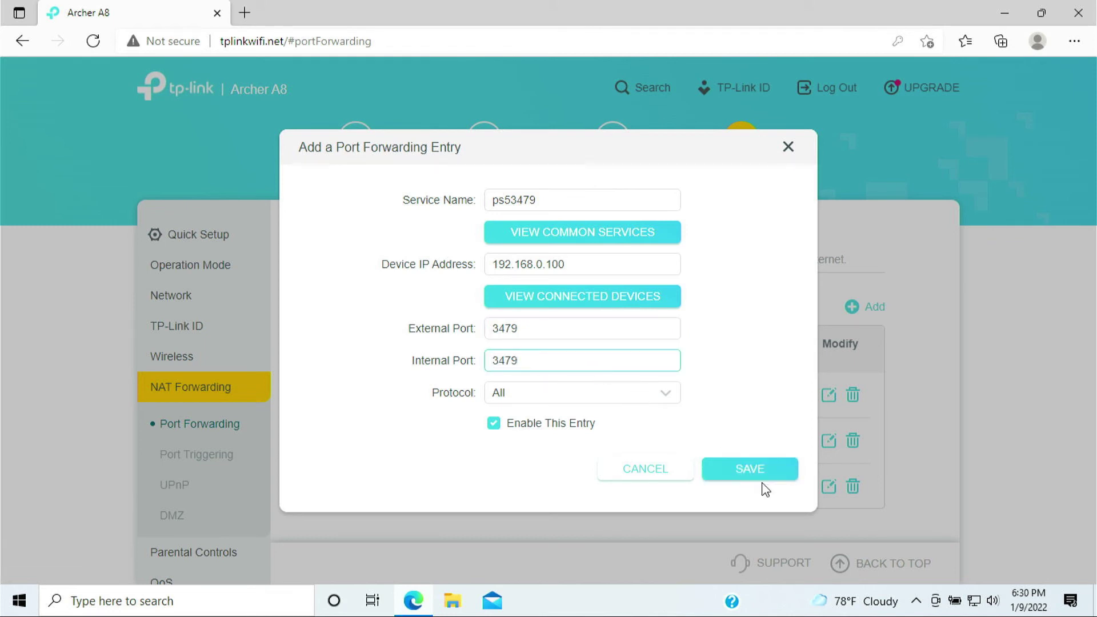
{"action": "left_click", "coordinate": [653, 398]}
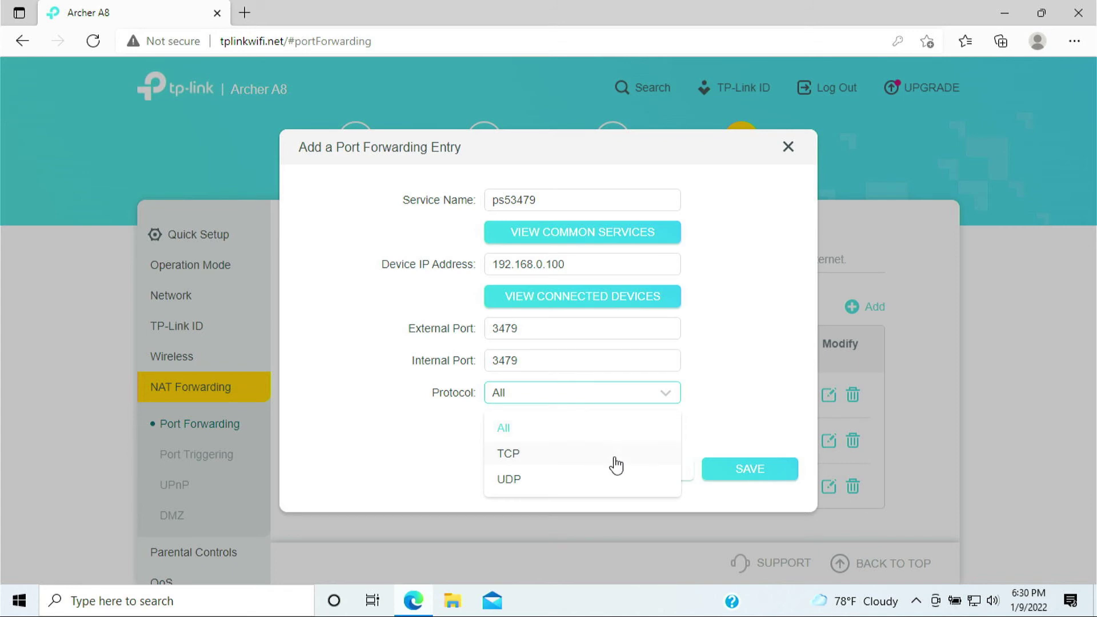
{"action": "left_click", "coordinate": [616, 457]}
{"action": "left_click", "coordinate": [735, 479]}
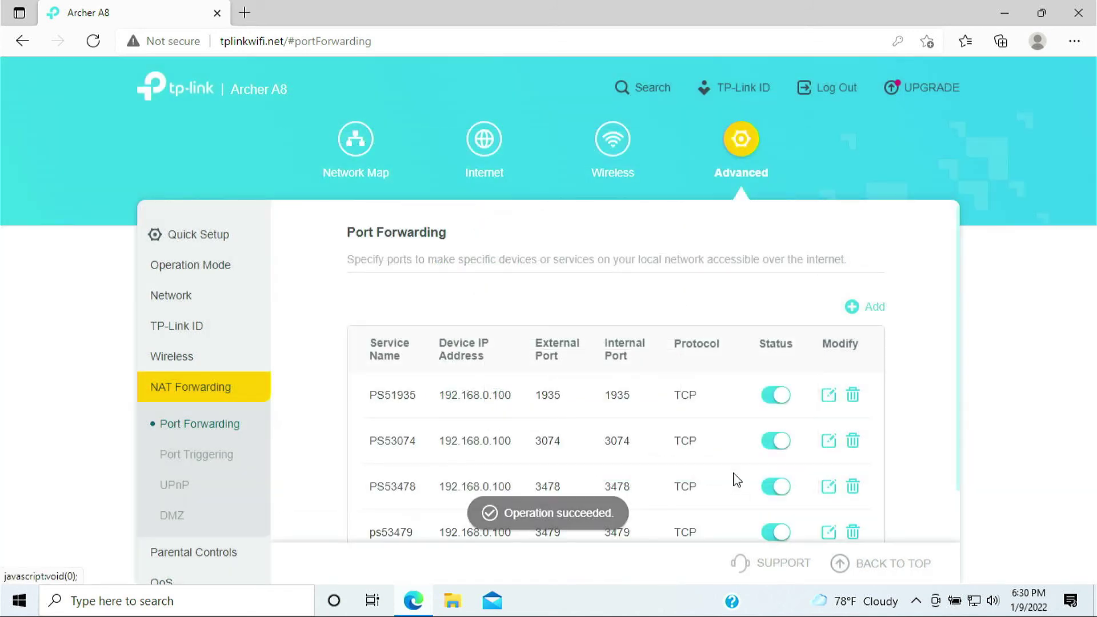
{"action": "scroll", "coordinate": [709, 412], "scroll_direction": "down", "scroll_amount": 1}
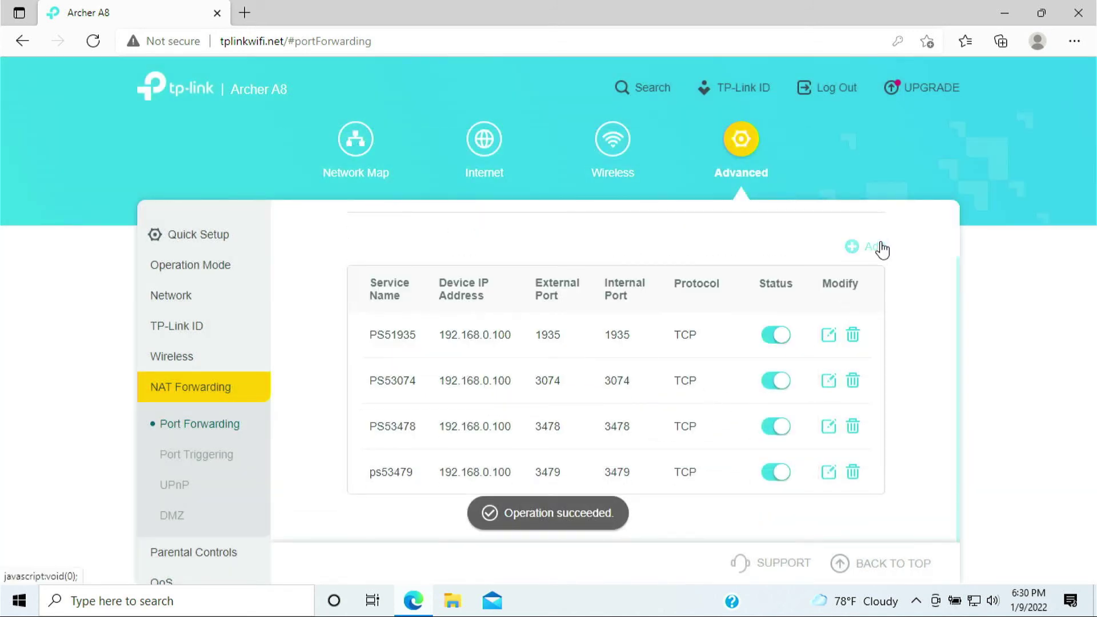
Start a new ps53480 entry targeting the Unknown device at 192.168.0.100
{"action": "left_click", "coordinate": [864, 248]}
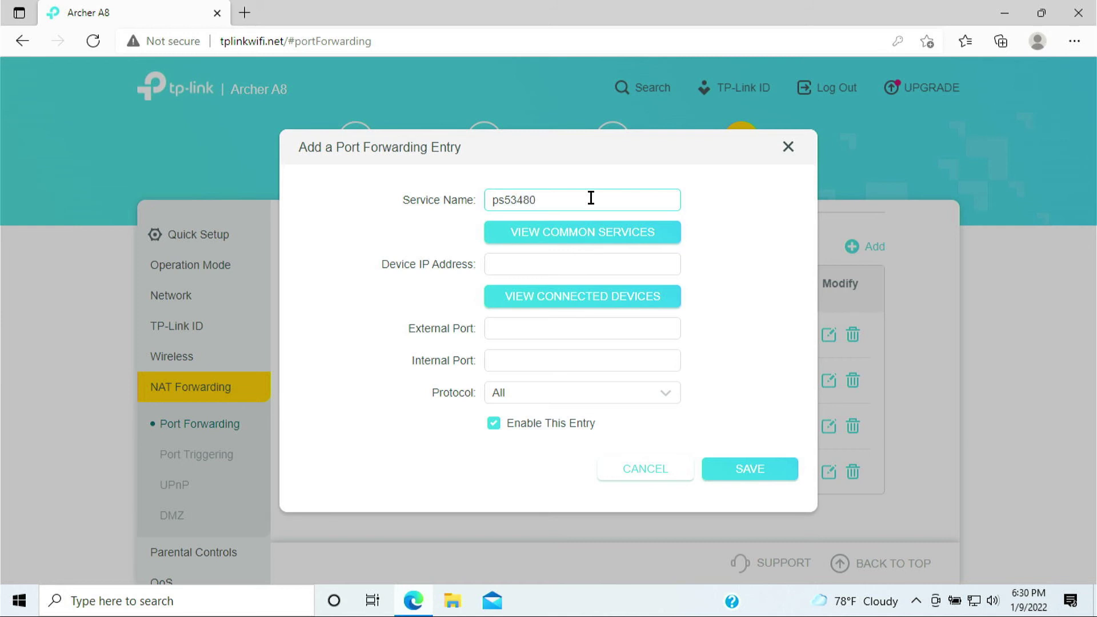
{"action": "left_click", "coordinate": [553, 268]}
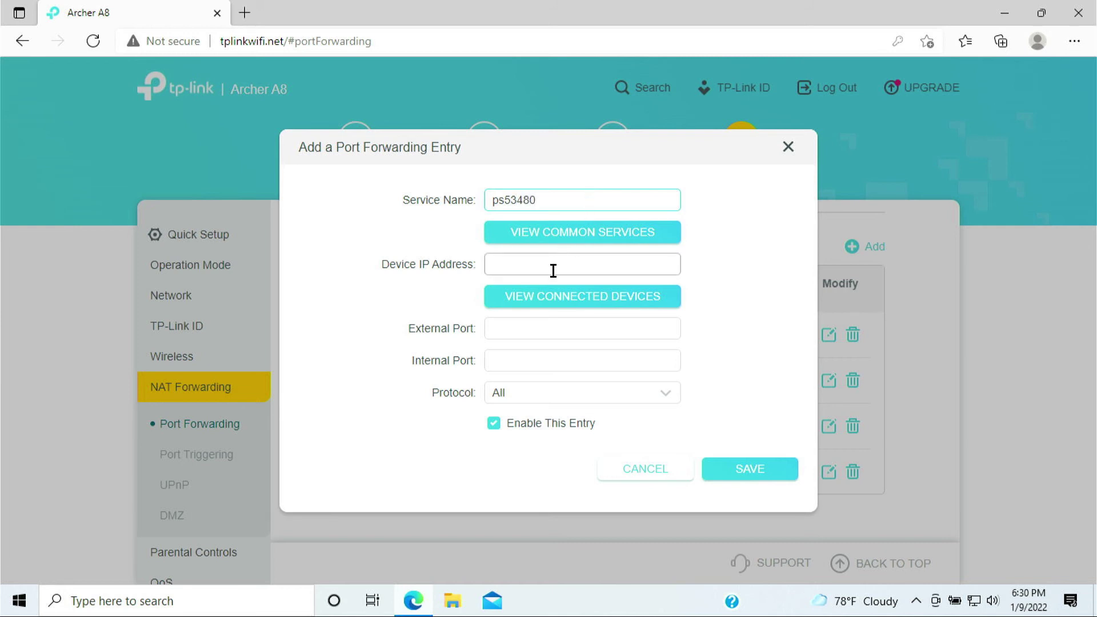
{"action": "left_click", "coordinate": [543, 302]}
{"action": "left_click", "coordinate": [541, 316]}
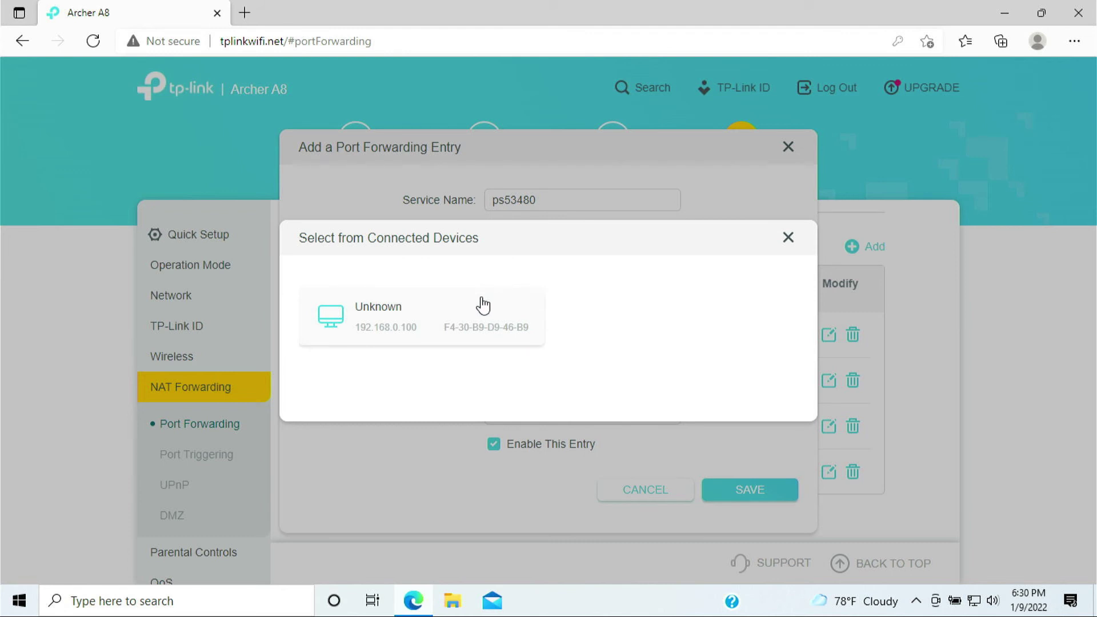
{"action": "left_click", "coordinate": [482, 304]}
Set ports 3480/3480 with TCP protocol and save ps53480
{"action": "left_click", "coordinate": [540, 336]}
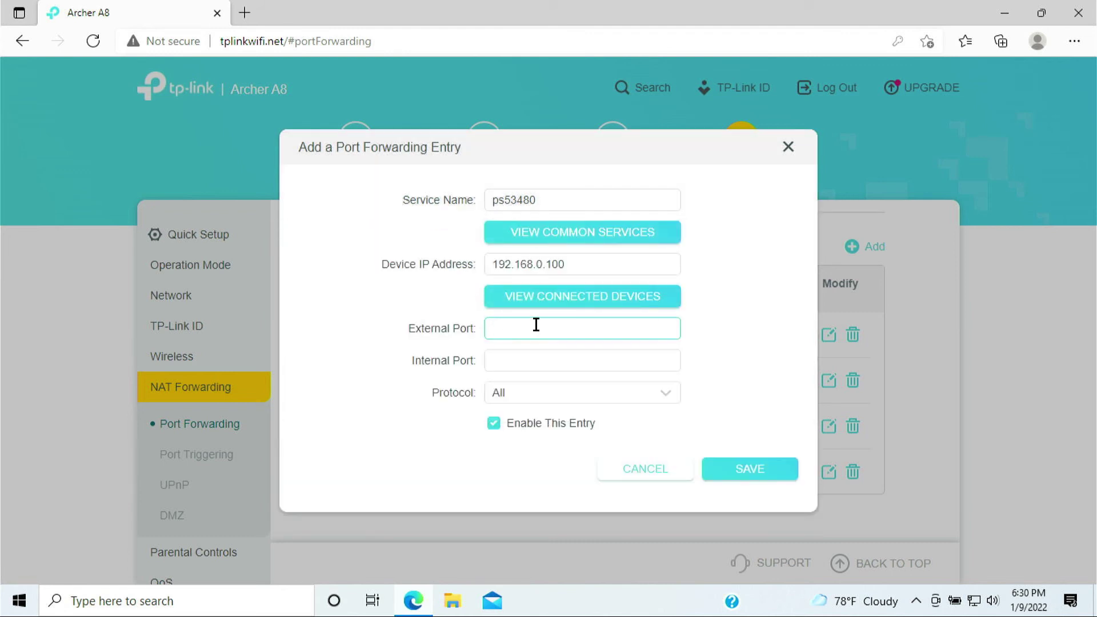
{"action": "type", "text": "3480"}
{"action": "key", "text": "Tab"}
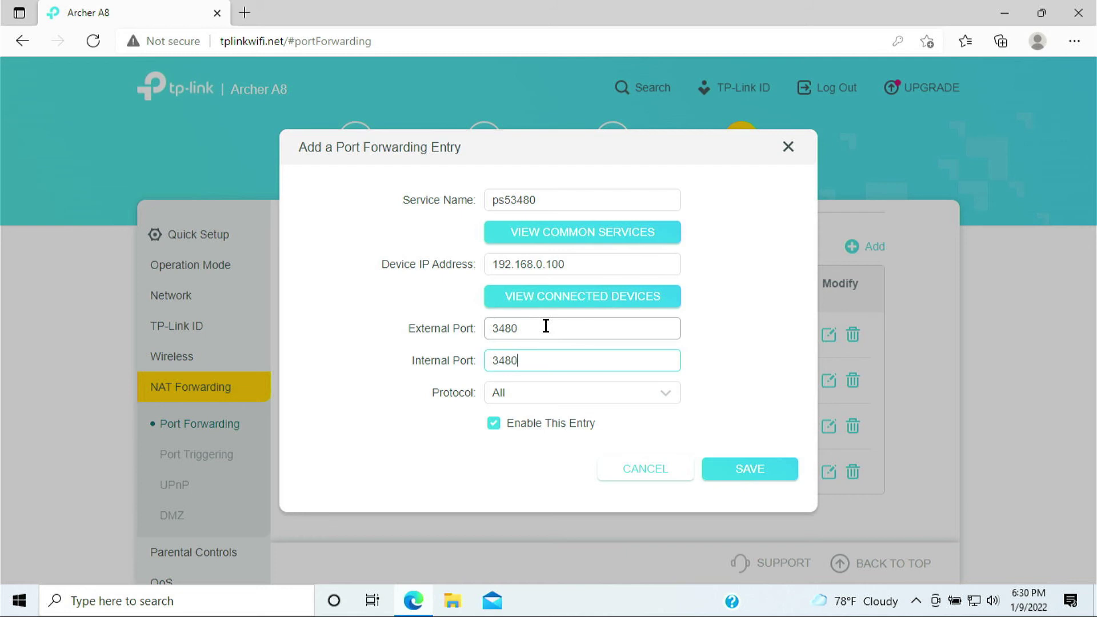
{"action": "left_click", "coordinate": [547, 395]}
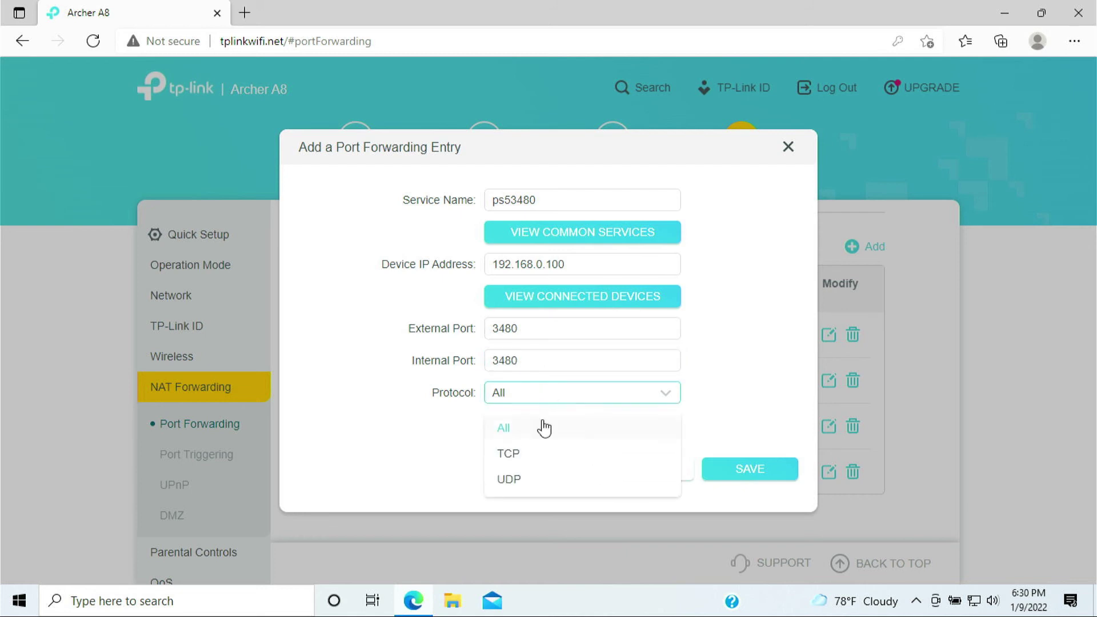
{"action": "left_click", "coordinate": [542, 453]}
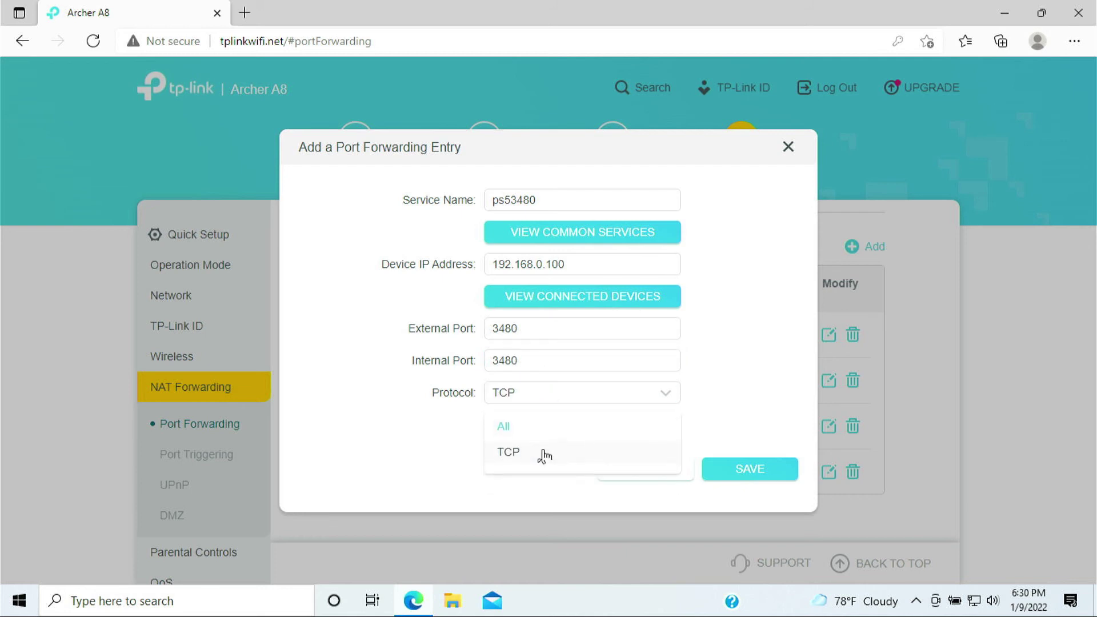
{"action": "left_click", "coordinate": [740, 476]}
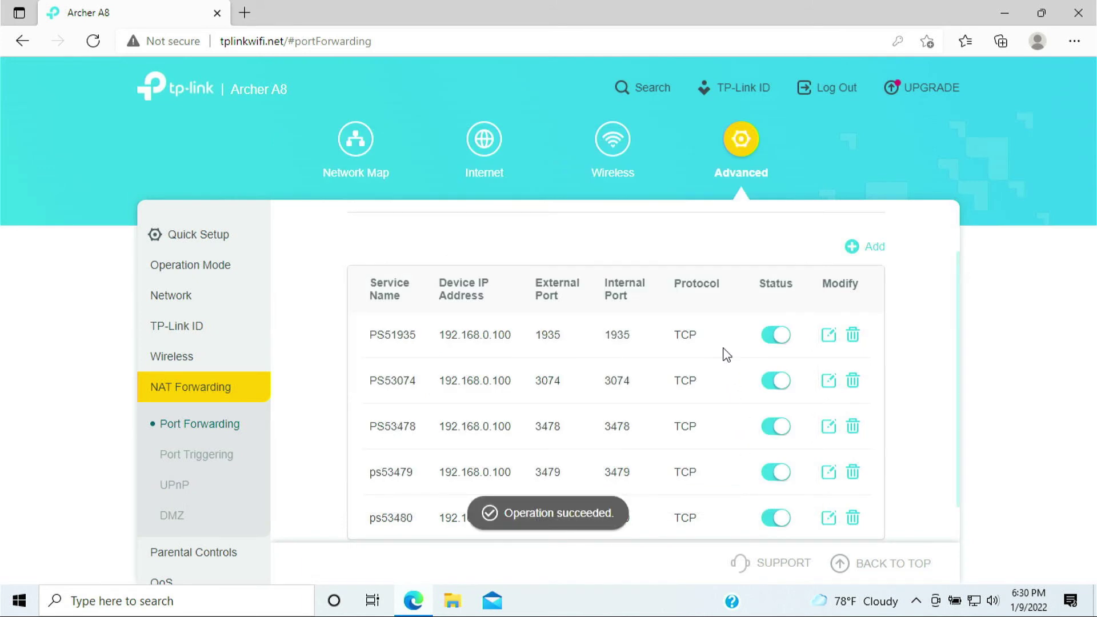
Review the five forwarding rules listed in the Port Forwarding table
{"action": "scroll", "coordinate": [729, 355], "scroll_direction": "down", "scroll_amount": 1}
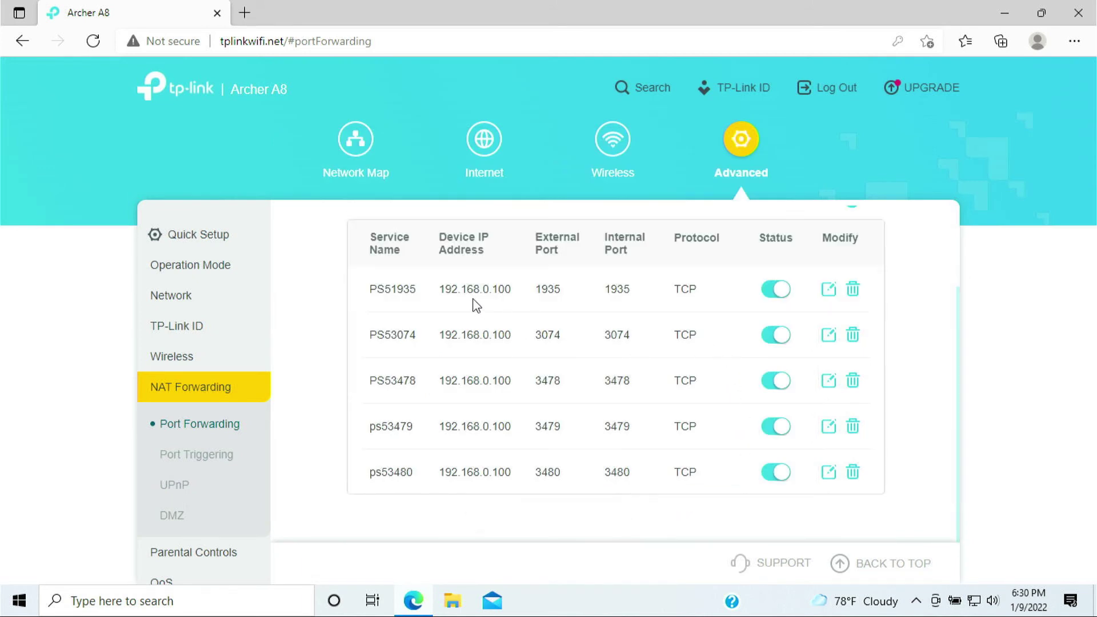
{"action": "left_click_drag", "start_coordinate": [534, 294], "coordinate": [657, 497]}
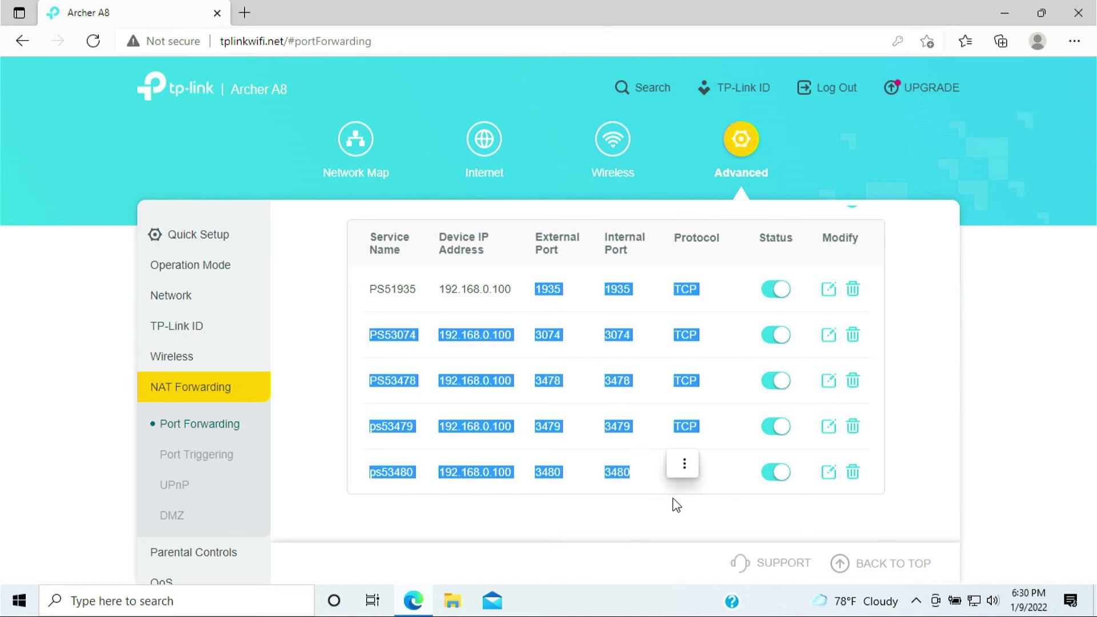
{"action": "left_click", "coordinate": [676, 504]}
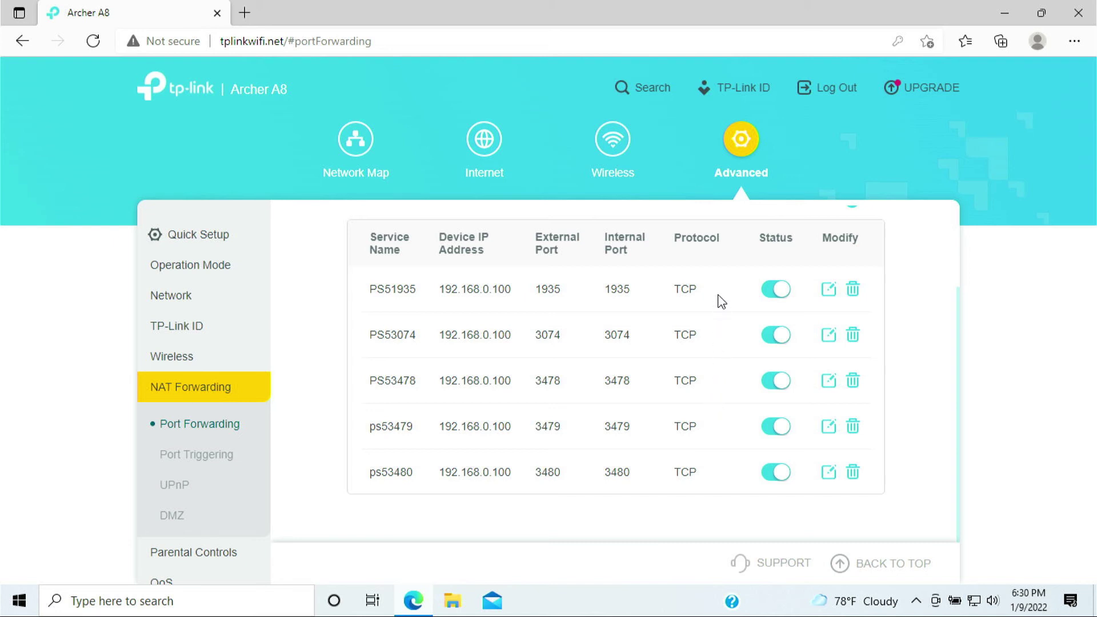
{"action": "scroll", "coordinate": [737, 265], "scroll_direction": "up", "scroll_amount": 2}
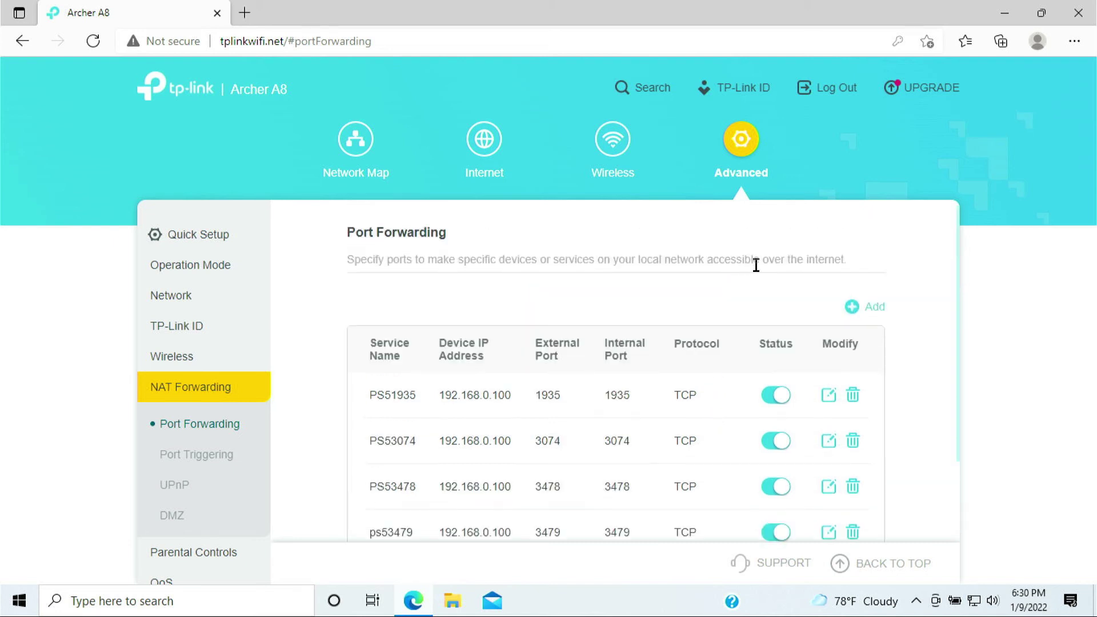
Create ps53074 forwarding UDP ports 3074/3074 to the Unknown device 192.168.0.100 and save
{"action": "left_click", "coordinate": [876, 309]}
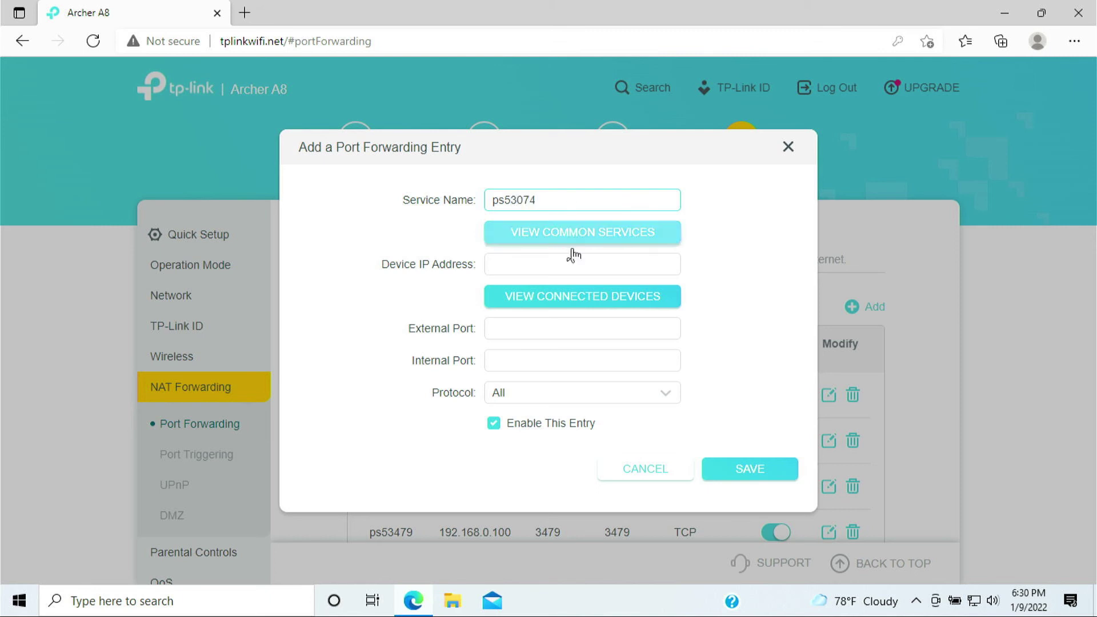
{"action": "left_click", "coordinate": [560, 269]}
{"action": "left_click", "coordinate": [544, 310]}
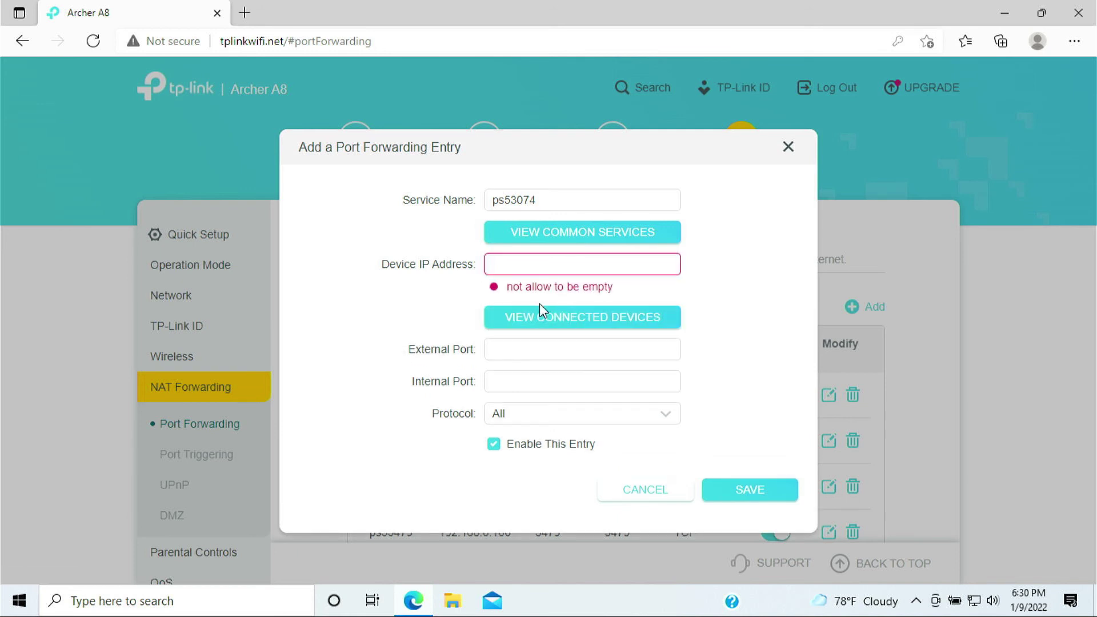
{"action": "left_click", "coordinate": [515, 318]}
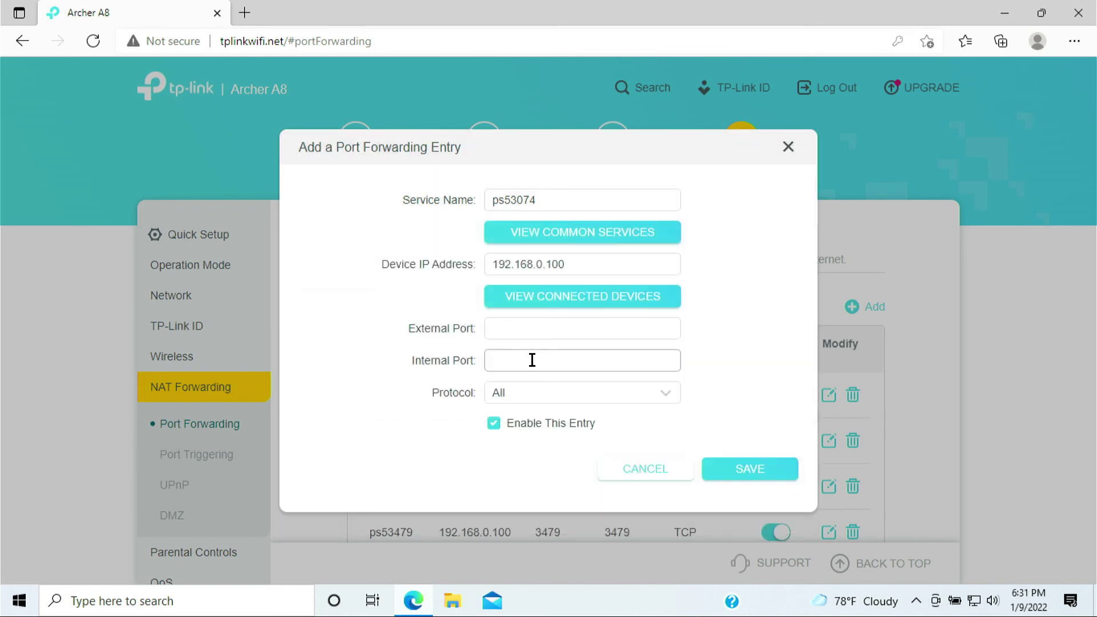
{"action": "left_click", "coordinate": [531, 326]}
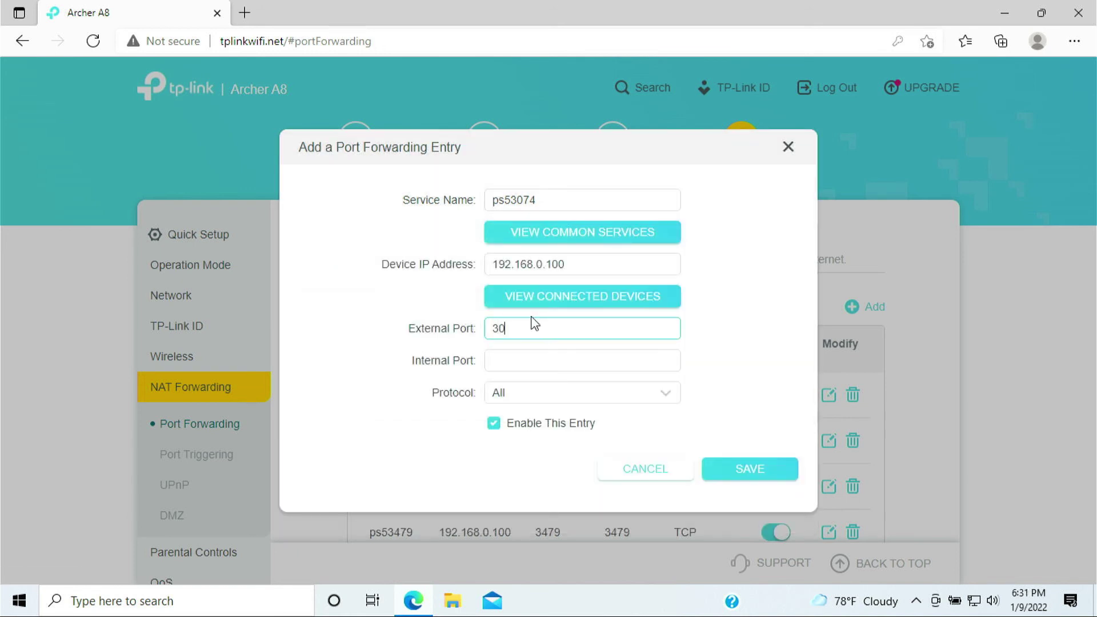
{"action": "left_click", "coordinate": [593, 360]}
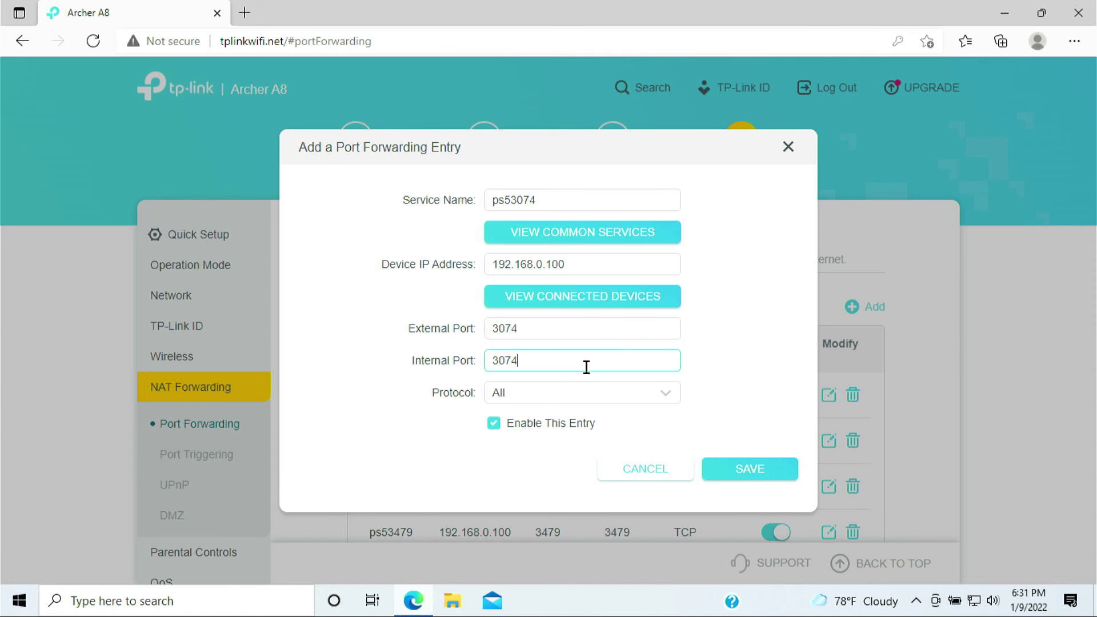
{"action": "left_click", "coordinate": [553, 395]}
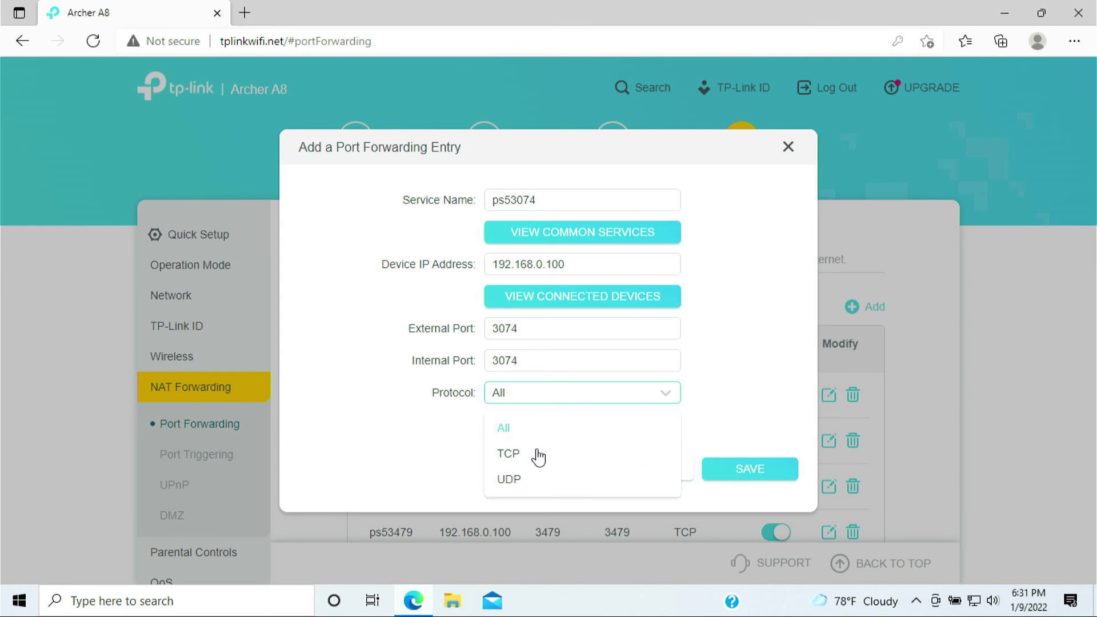
{"action": "left_click", "coordinate": [529, 479]}
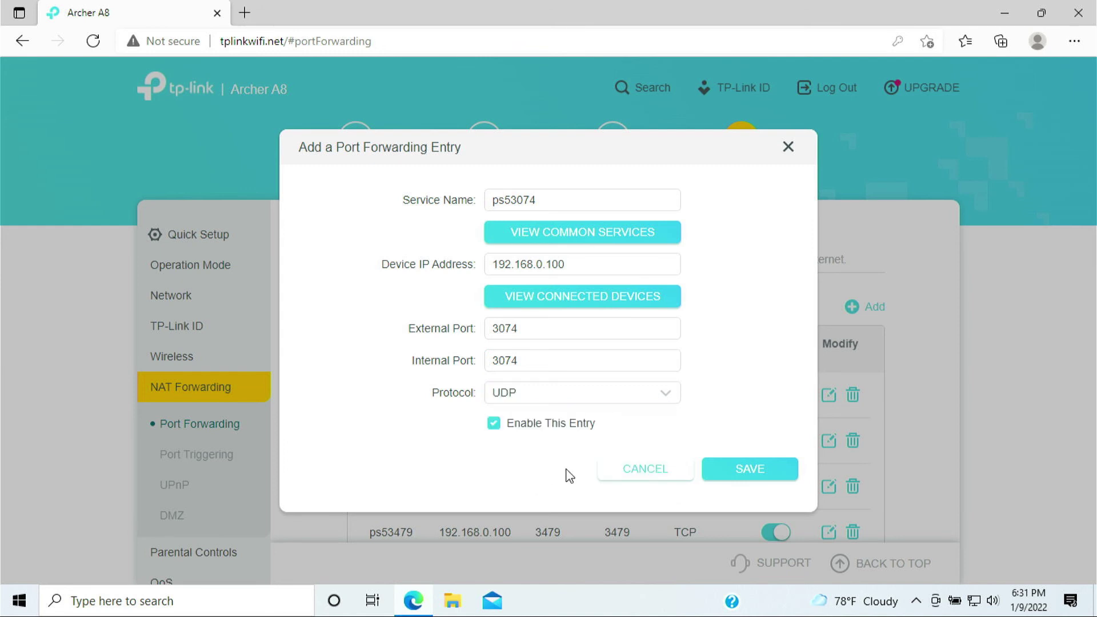
{"action": "left_click", "coordinate": [745, 479]}
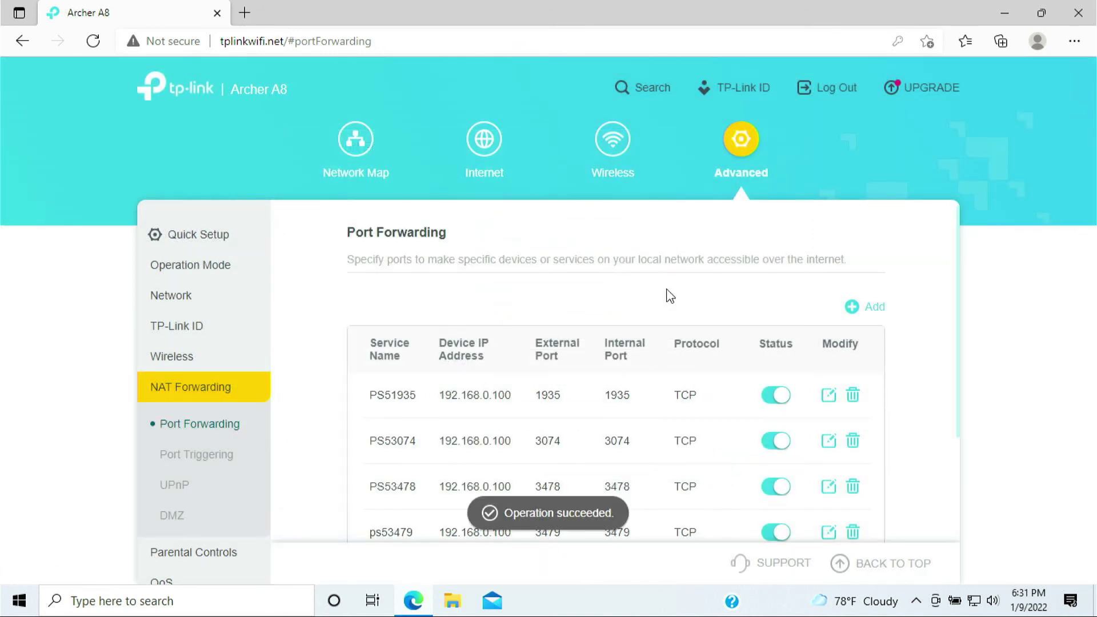
Create ps53478 forwarding UDP ports 3478/3478 to the Unknown device 192.168.0.100 and save
{"action": "left_click", "coordinate": [865, 313]}
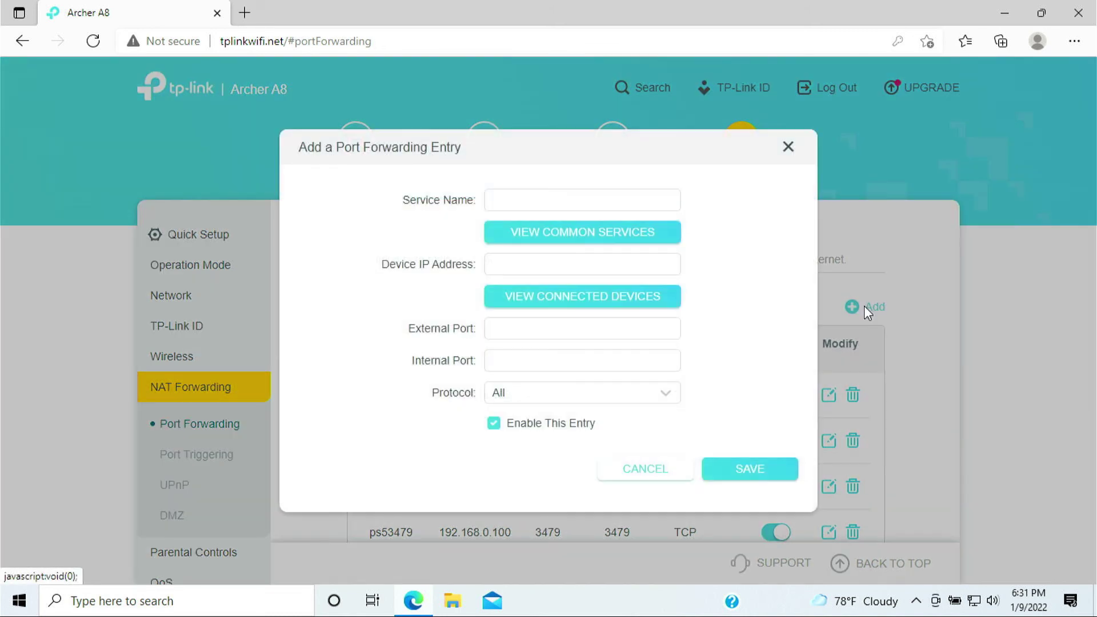
{"action": "left_click", "coordinate": [511, 194]}
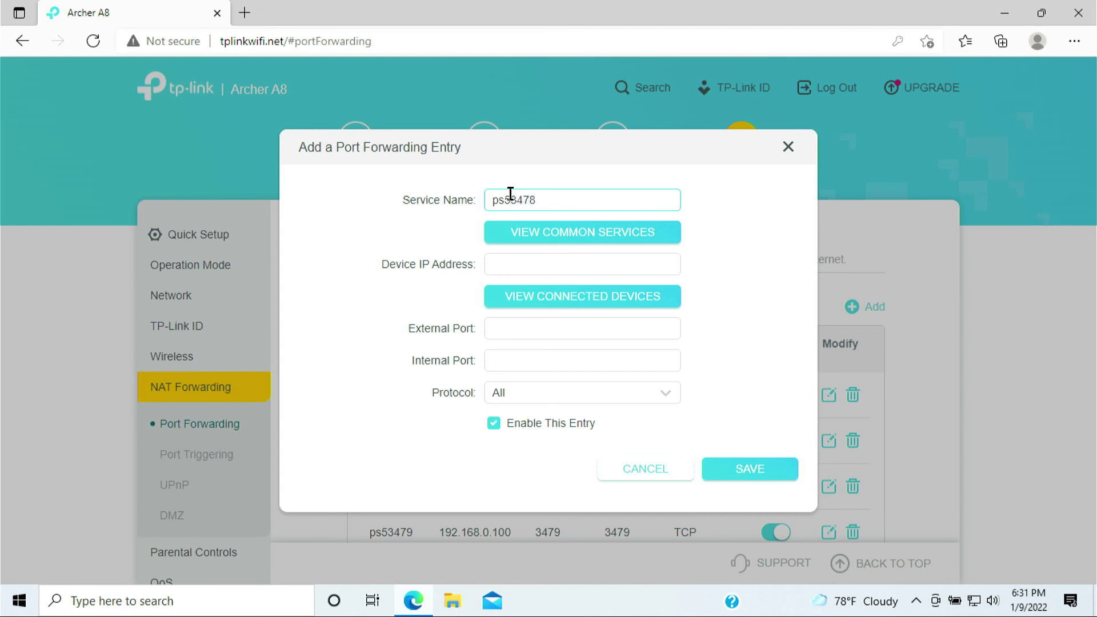
{"action": "left_click", "coordinate": [544, 296]}
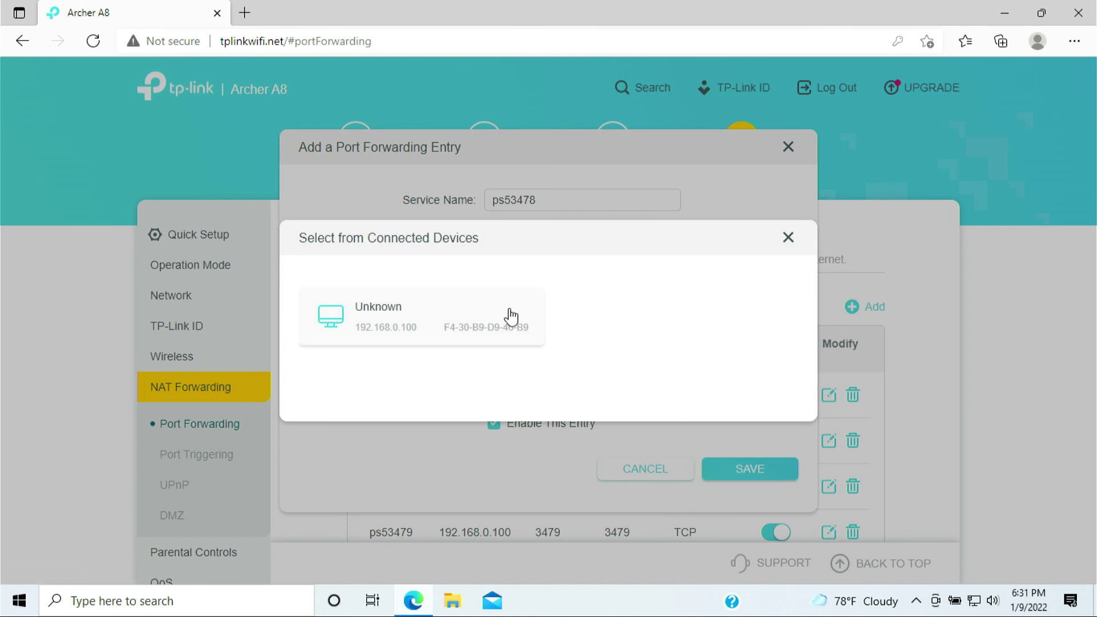
{"action": "left_click", "coordinate": [496, 319]}
{"action": "left_click", "coordinate": [509, 324]}
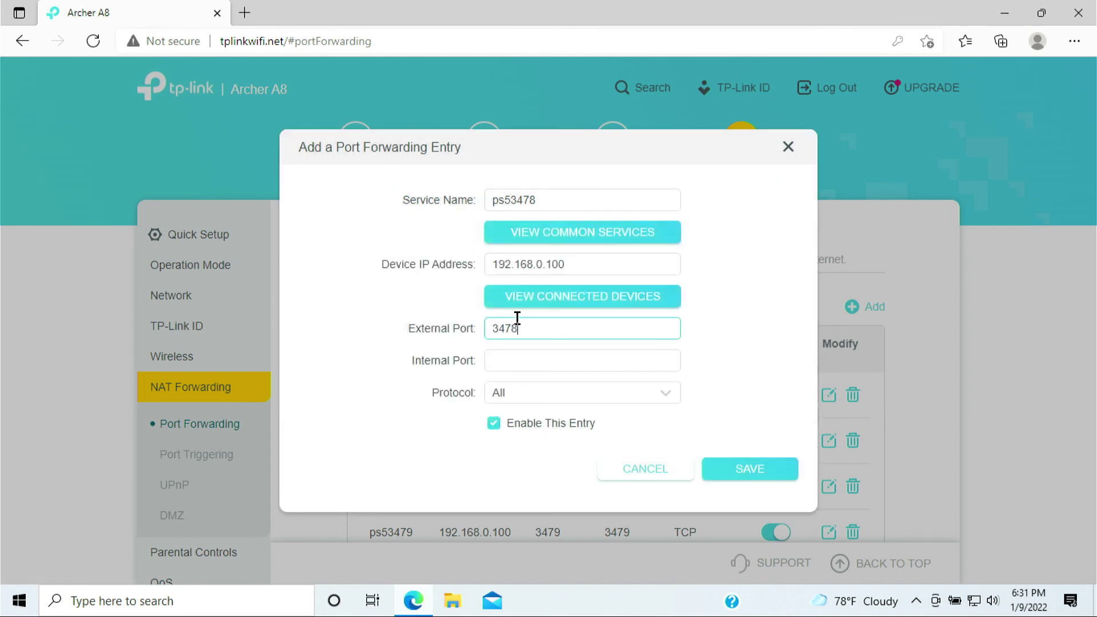
{"action": "key", "text": "Tab"}
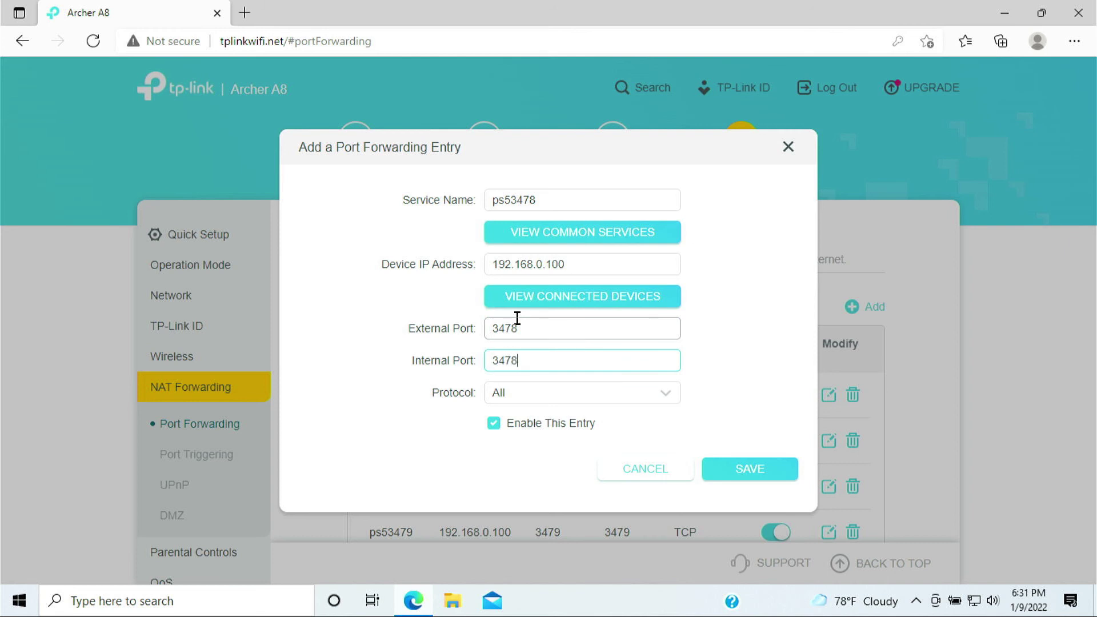
{"action": "left_click", "coordinate": [527, 393]}
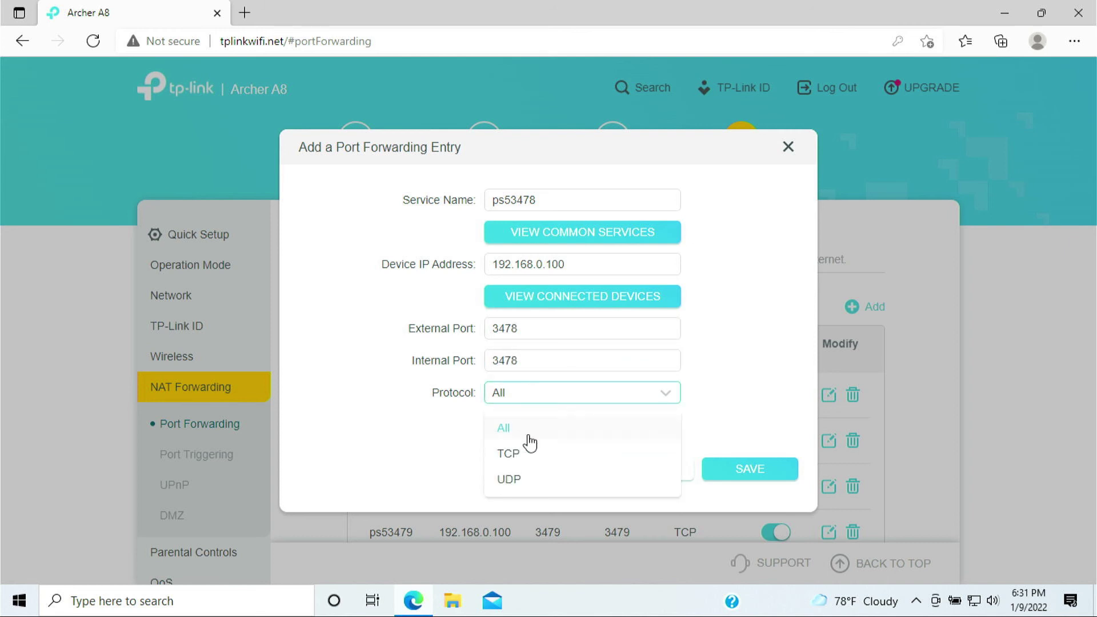
{"action": "left_click", "coordinate": [526, 479]}
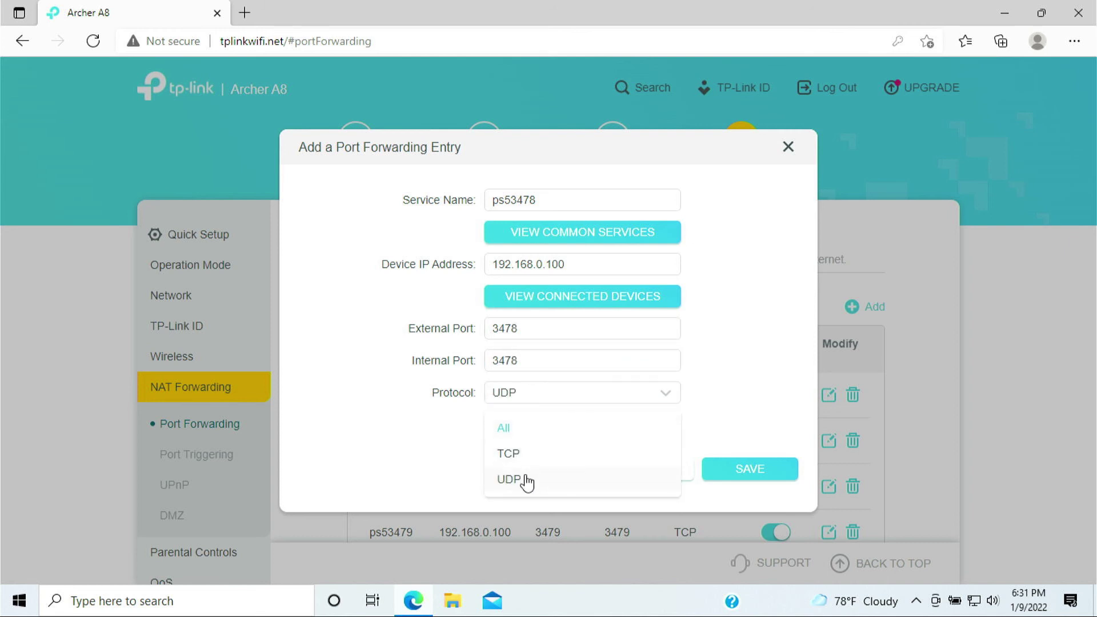
{"action": "left_click", "coordinate": [744, 476]}
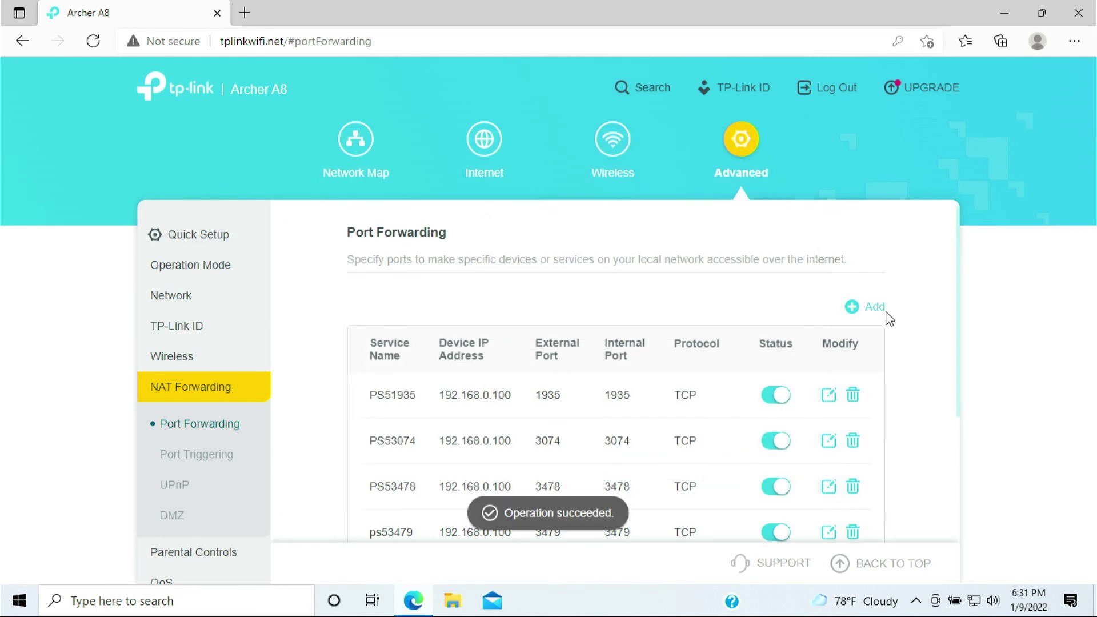
Create ps53479 forwarding UDP ports 3479/3479 to the Unknown device 192.168.0.100 and save
{"action": "left_click", "coordinate": [862, 312]}
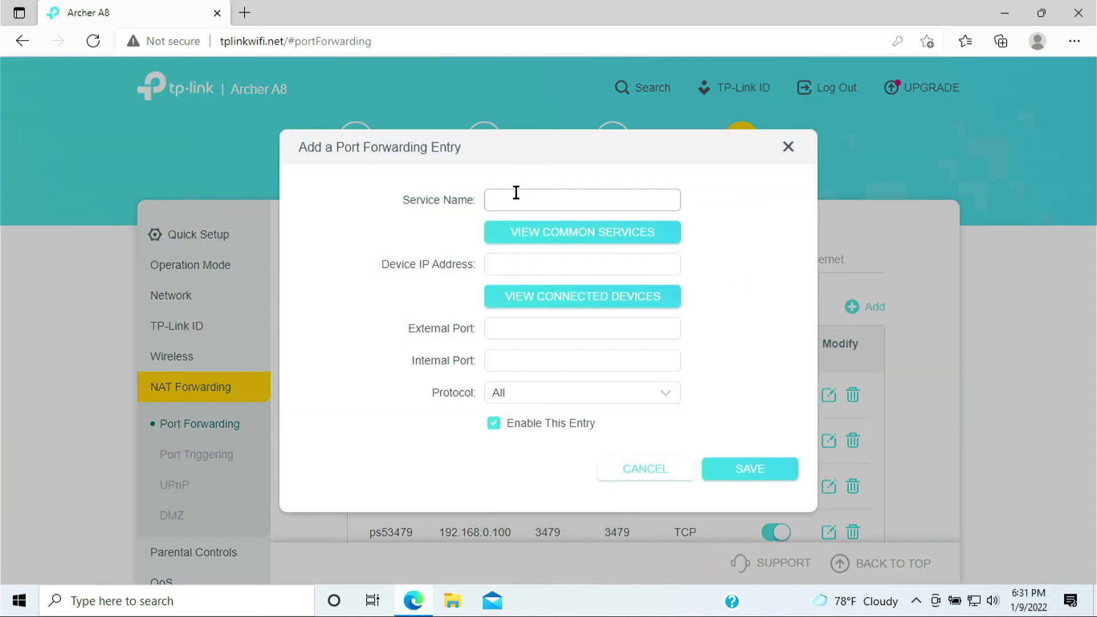
{"action": "type", "text": "ps53479"}
{"action": "left_click", "coordinate": [537, 307]}
{"action": "left_click", "coordinate": [490, 316]}
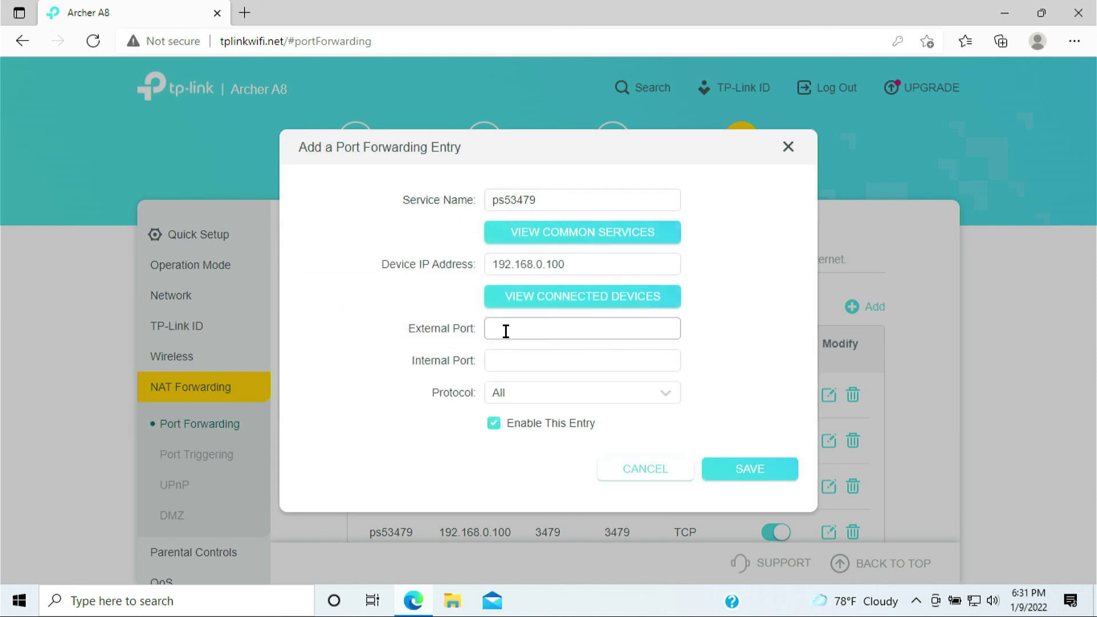
{"action": "left_click", "coordinate": [535, 331]}
{"action": "left_click", "coordinate": [506, 361]}
{"action": "type", "text": "347"}
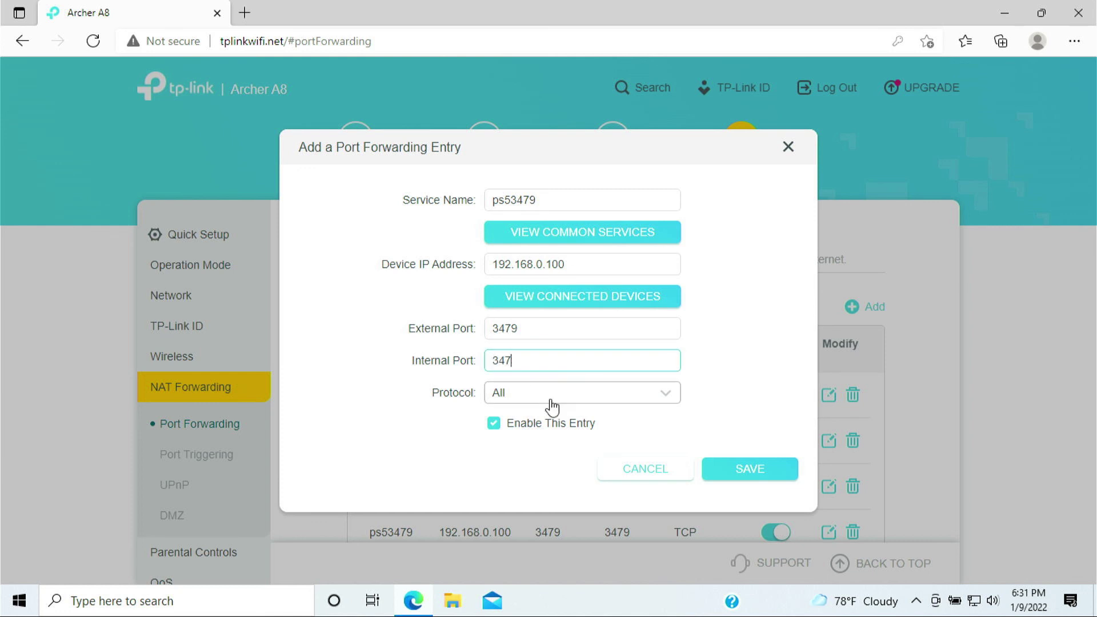
{"action": "type", "text": "9"}
{"action": "left_click", "coordinate": [557, 402]}
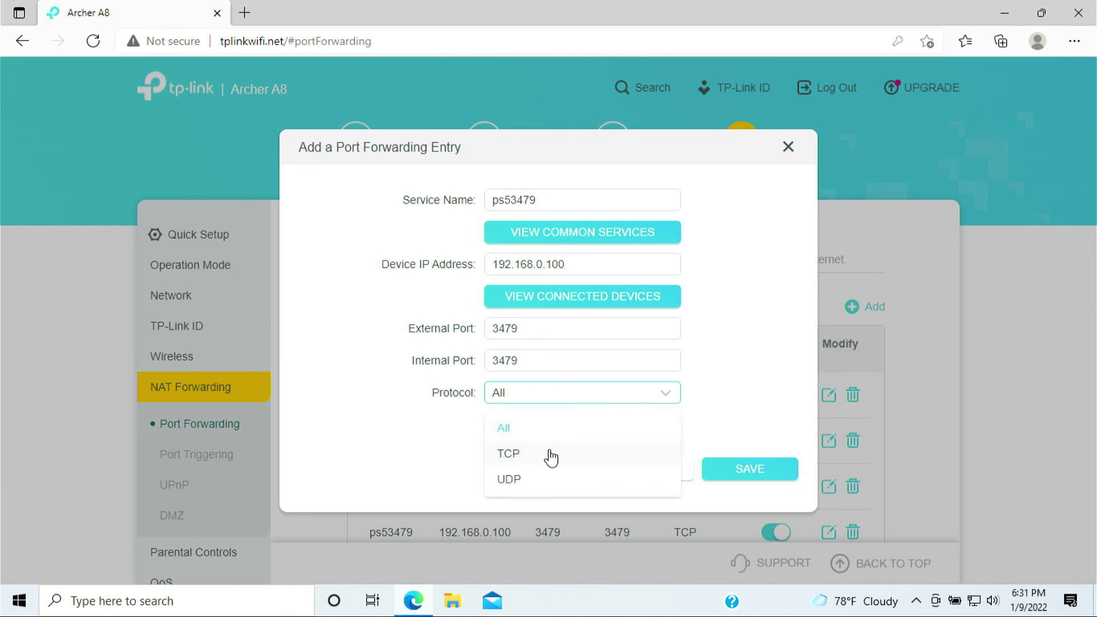
{"action": "left_click", "coordinate": [541, 480]}
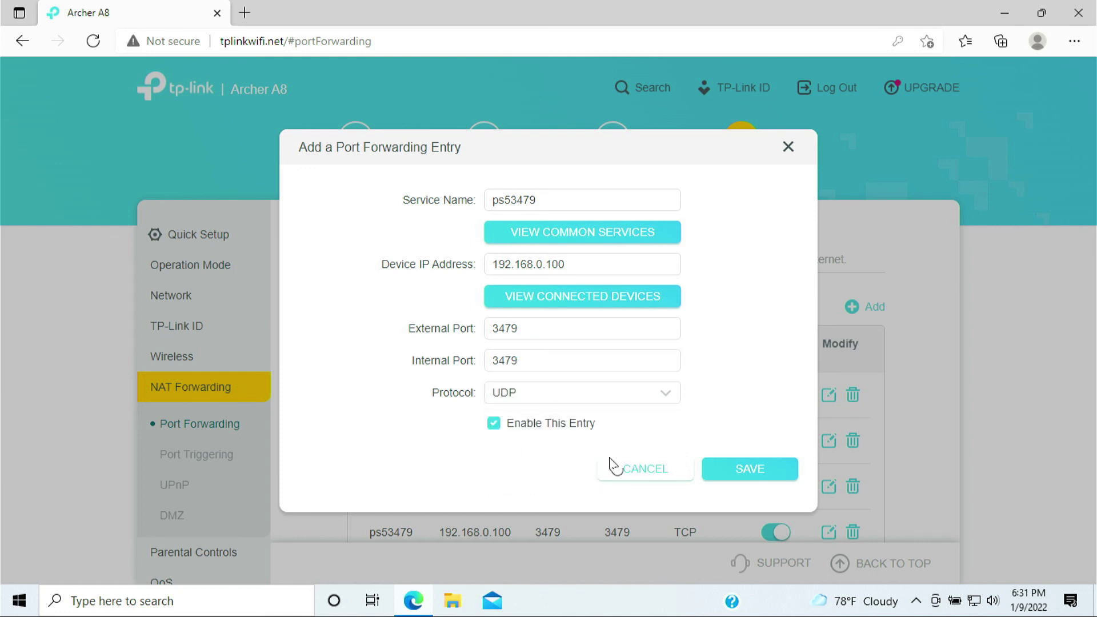
{"action": "left_click", "coordinate": [768, 479]}
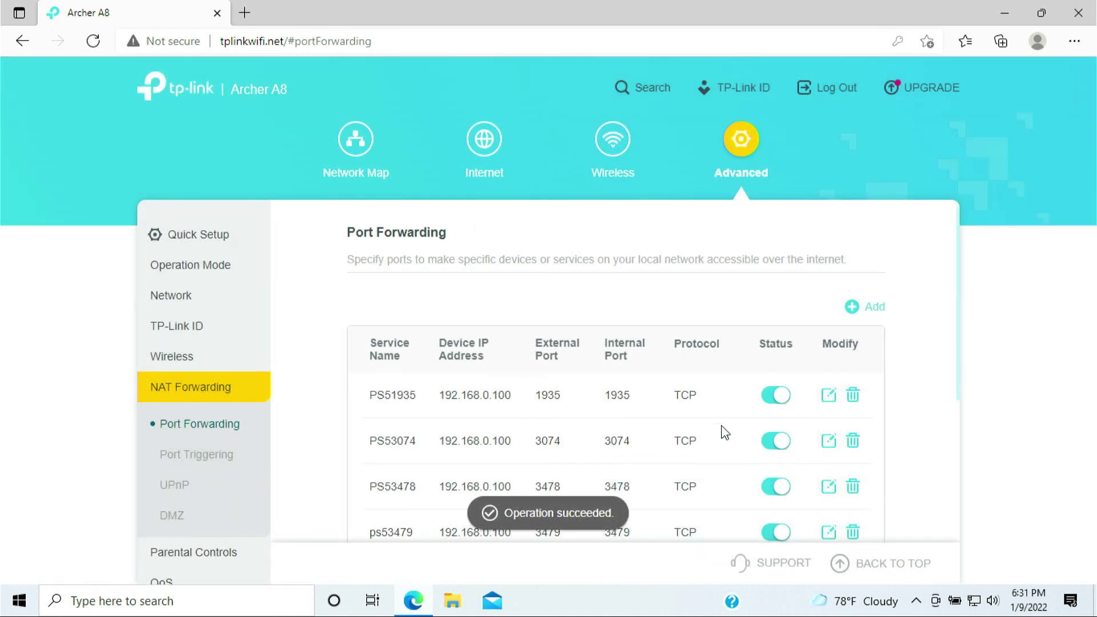
{"action": "scroll", "coordinate": [931, 434], "scroll_direction": "down", "scroll_amount": 3}
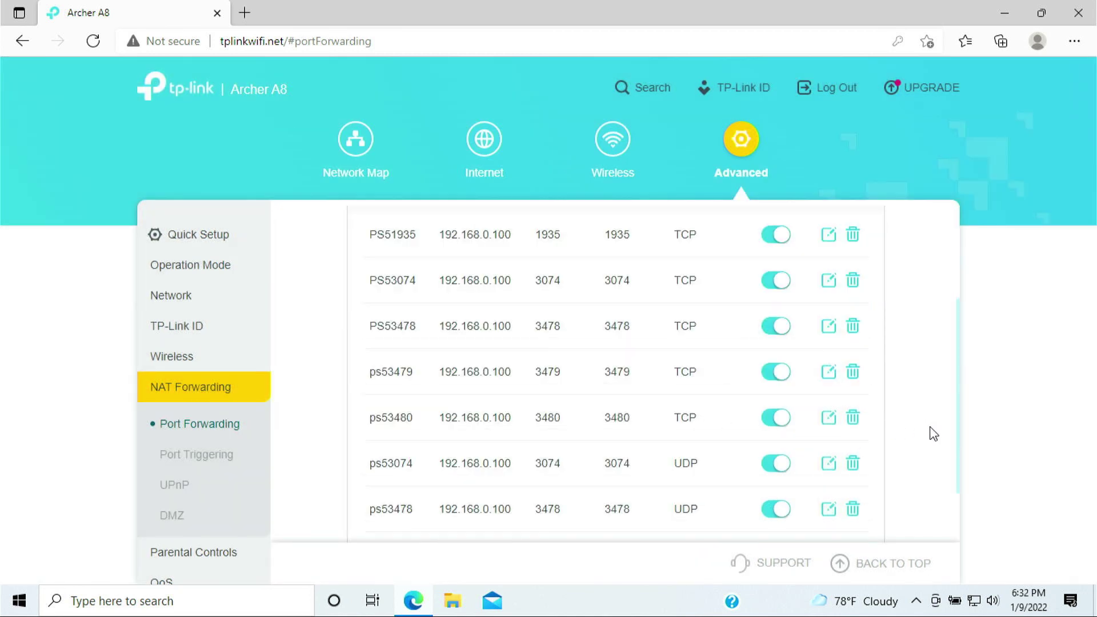
{"action": "scroll", "coordinate": [933, 434], "scroll_direction": "up", "scroll_amount": 3}
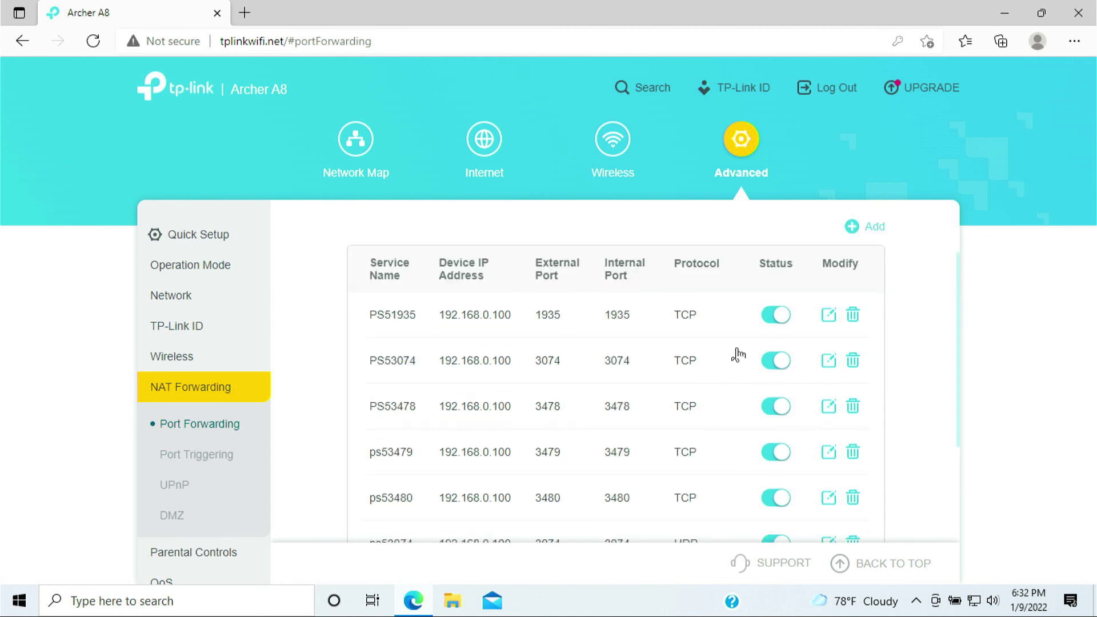
{"action": "left_click_drag", "start_coordinate": [532, 323], "coordinate": [706, 486]}
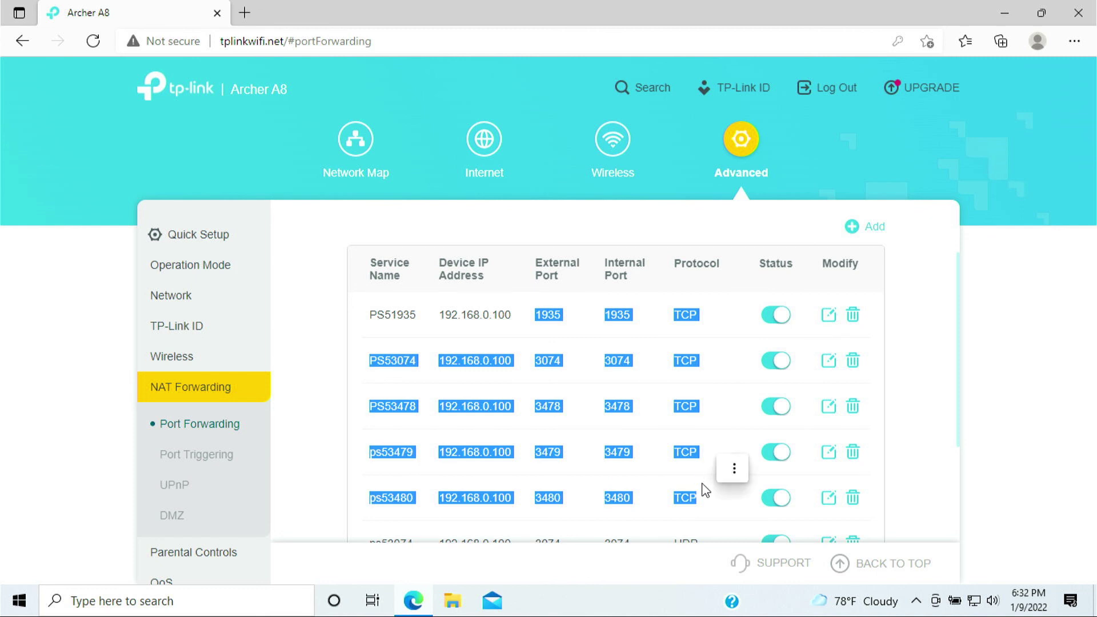
{"action": "scroll", "coordinate": [696, 467], "scroll_direction": "down", "scroll_amount": 2}
{"action": "scroll", "coordinate": [685, 462], "scroll_direction": "down", "scroll_amount": 2}
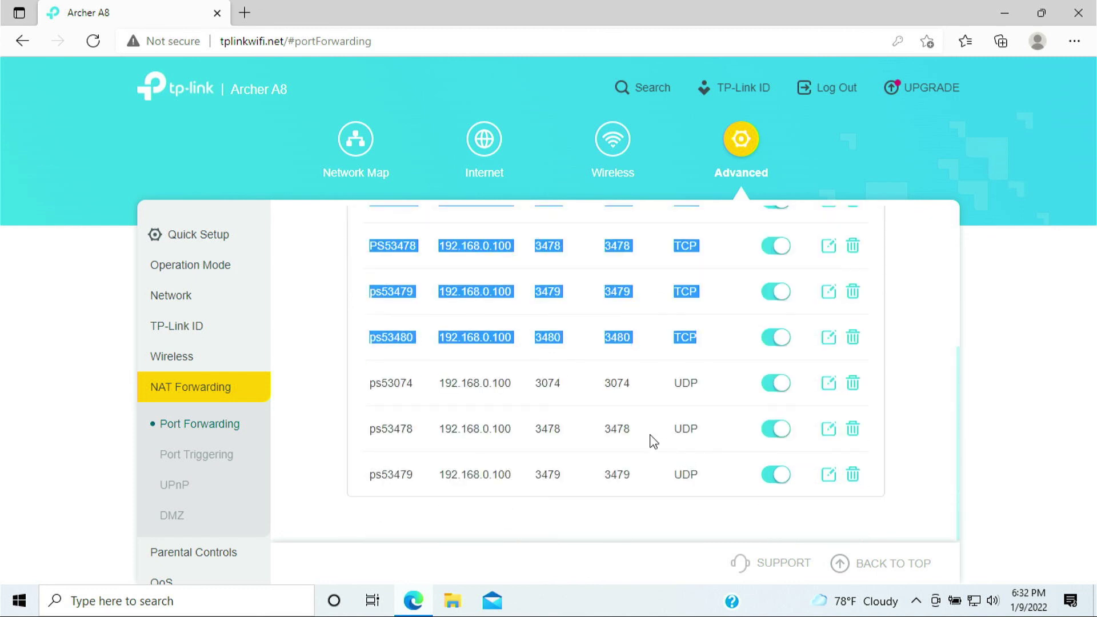
{"action": "left_click_drag", "start_coordinate": [605, 382], "coordinate": [704, 481]}
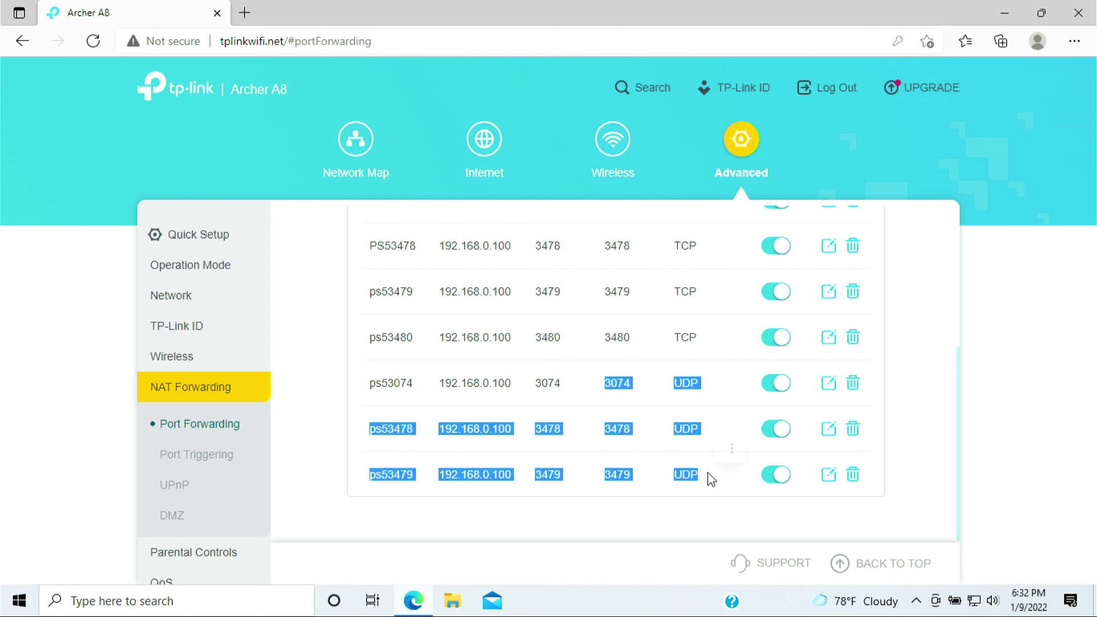
{"action": "scroll", "coordinate": [932, 455], "scroll_direction": "up", "scroll_amount": 1}
{"action": "left_click", "coordinate": [627, 373]}
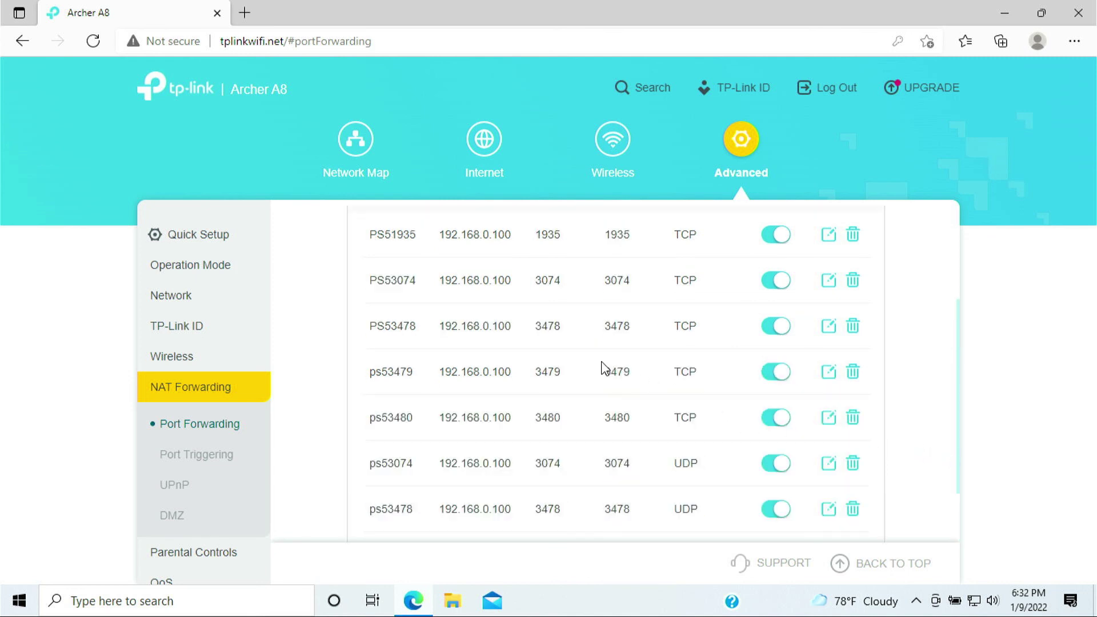
{"action": "scroll", "coordinate": [592, 350], "scroll_direction": "up", "scroll_amount": 1}
{"action": "scroll", "coordinate": [597, 327], "scroll_direction": "down", "scroll_amount": 1}
{"action": "scroll", "coordinate": [597, 327], "scroll_direction": "down", "scroll_amount": 1}
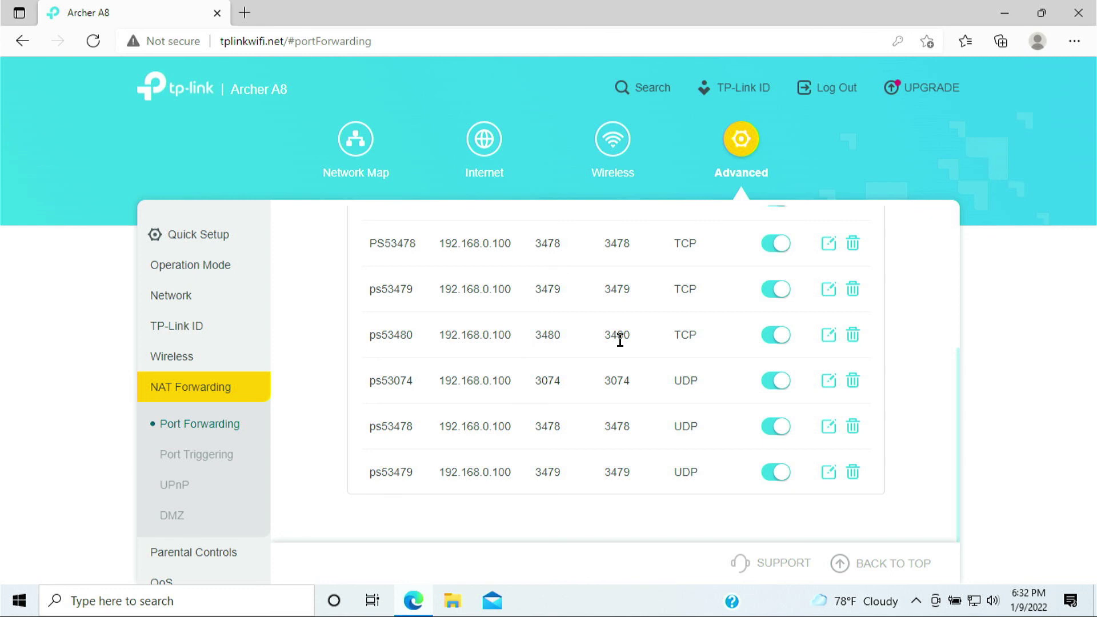
{"action": "scroll", "coordinate": [620, 340], "scroll_direction": "up", "scroll_amount": 1}
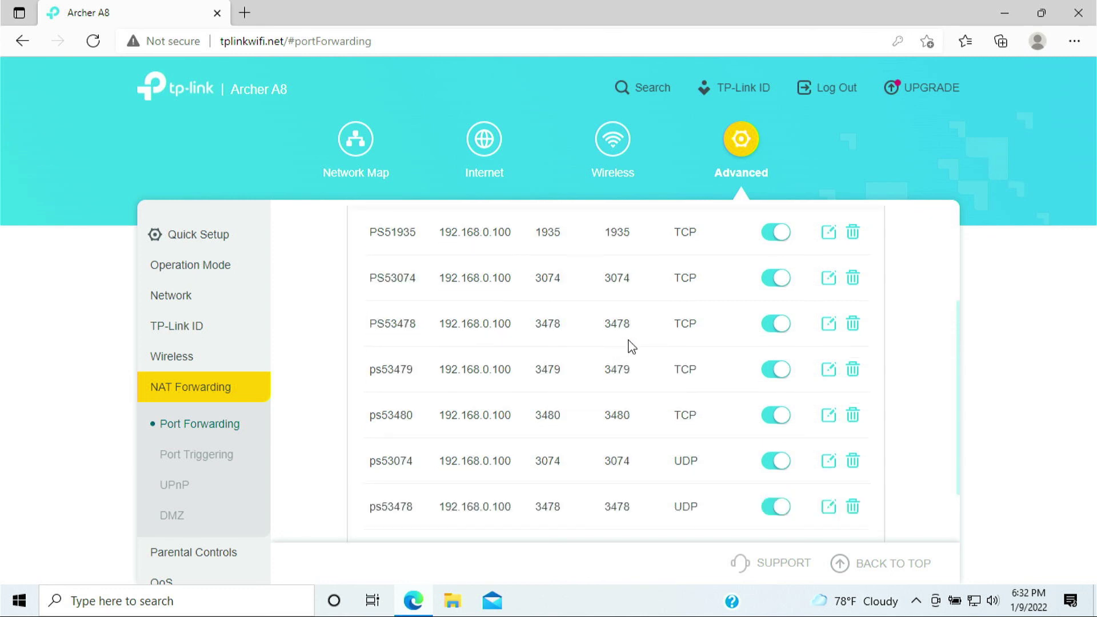